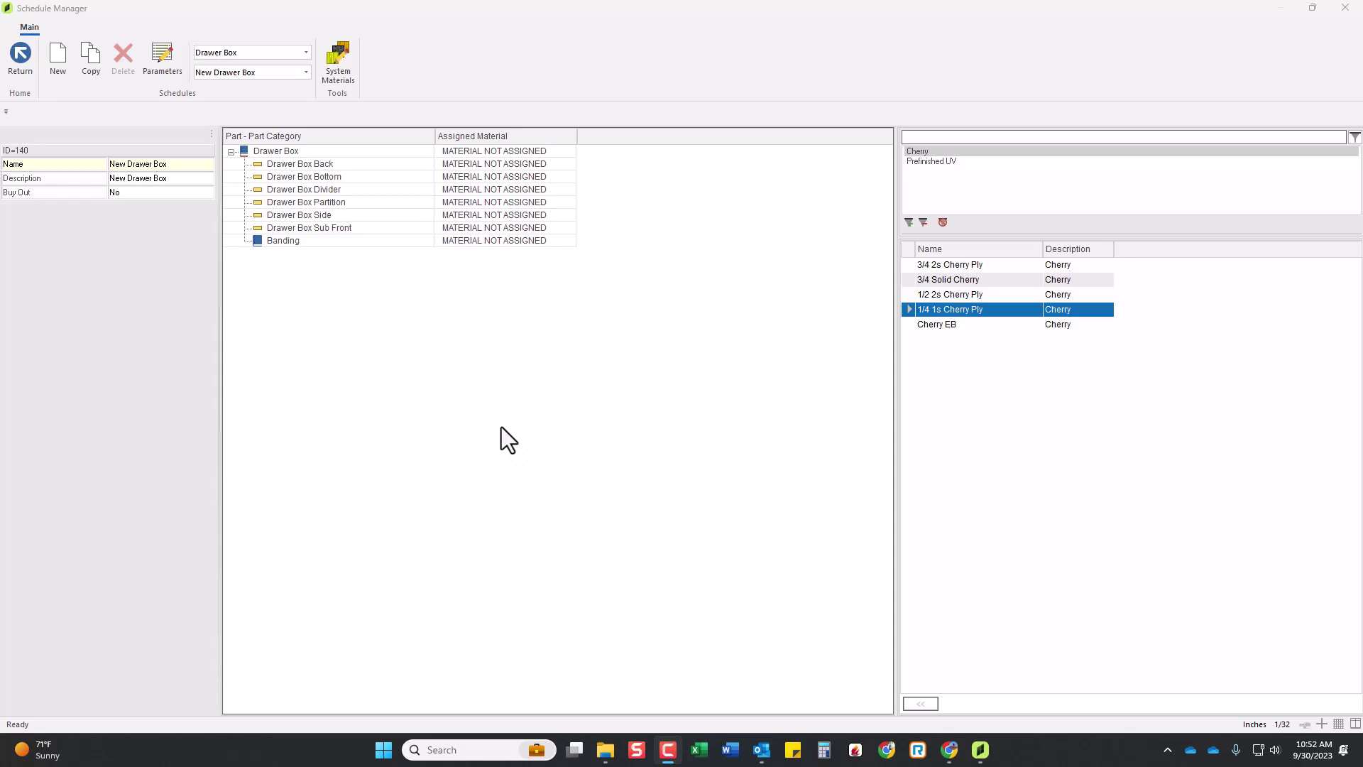
- Rename the new drawer box schedule to 5/8 Maple
{"action": "left_click", "coordinate": [147, 163]}
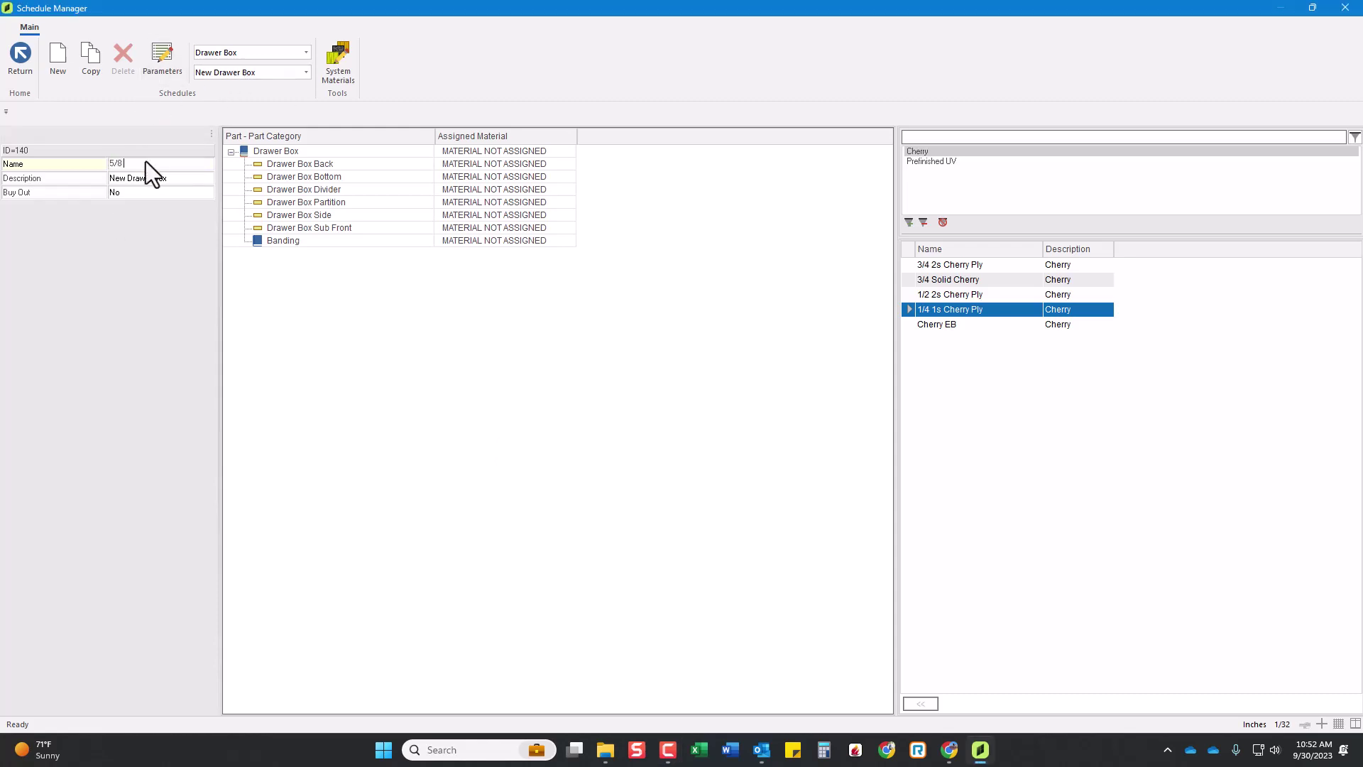
{"action": "left_click", "coordinate": [146, 162]}
{"action": "type", "text": "5/8 Maple"}
{"action": "key", "text": "Return"}
{"action": "left_click", "coordinate": [258, 56]}
- Clear the schedule's description and set its Buy Out option to Yes
{"action": "left_click", "coordinate": [155, 180]}
{"action": "key", "text": "Delete"}
{"action": "left_click", "coordinate": [37, 195]}
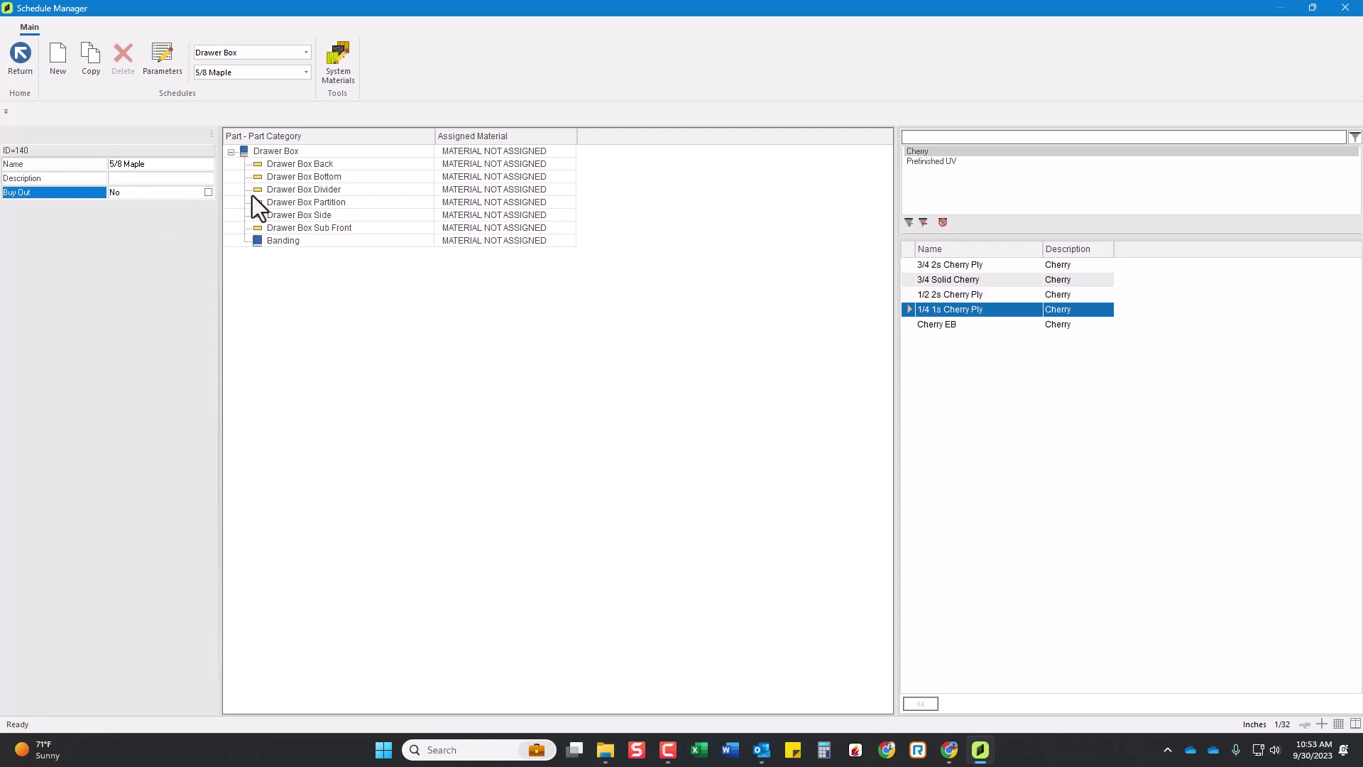
{"action": "left_click", "coordinate": [172, 193]}
{"action": "left_click", "coordinate": [457, 176]}
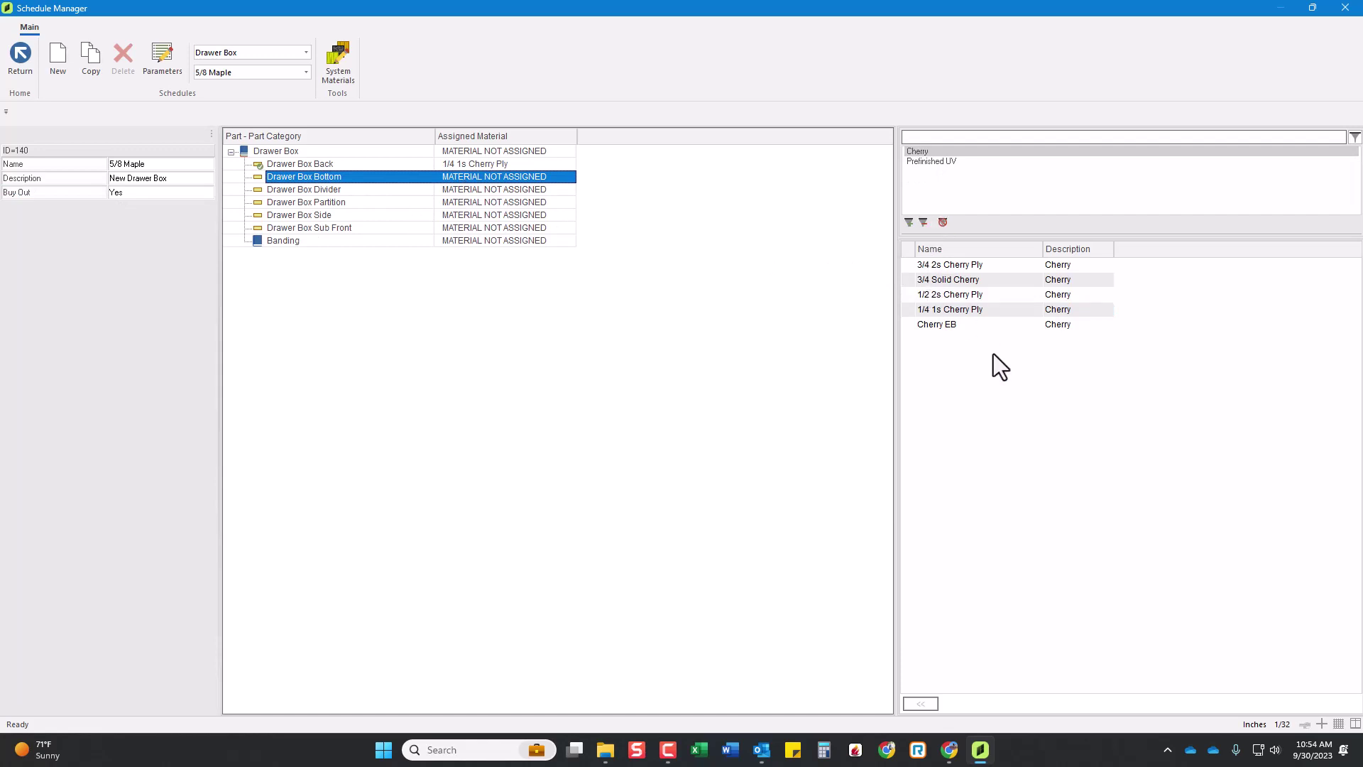
- Go to the Material Manager and duplicate the 3/4 Solid Cherry material in Board Stock
{"action": "left_click", "coordinate": [23, 68]}
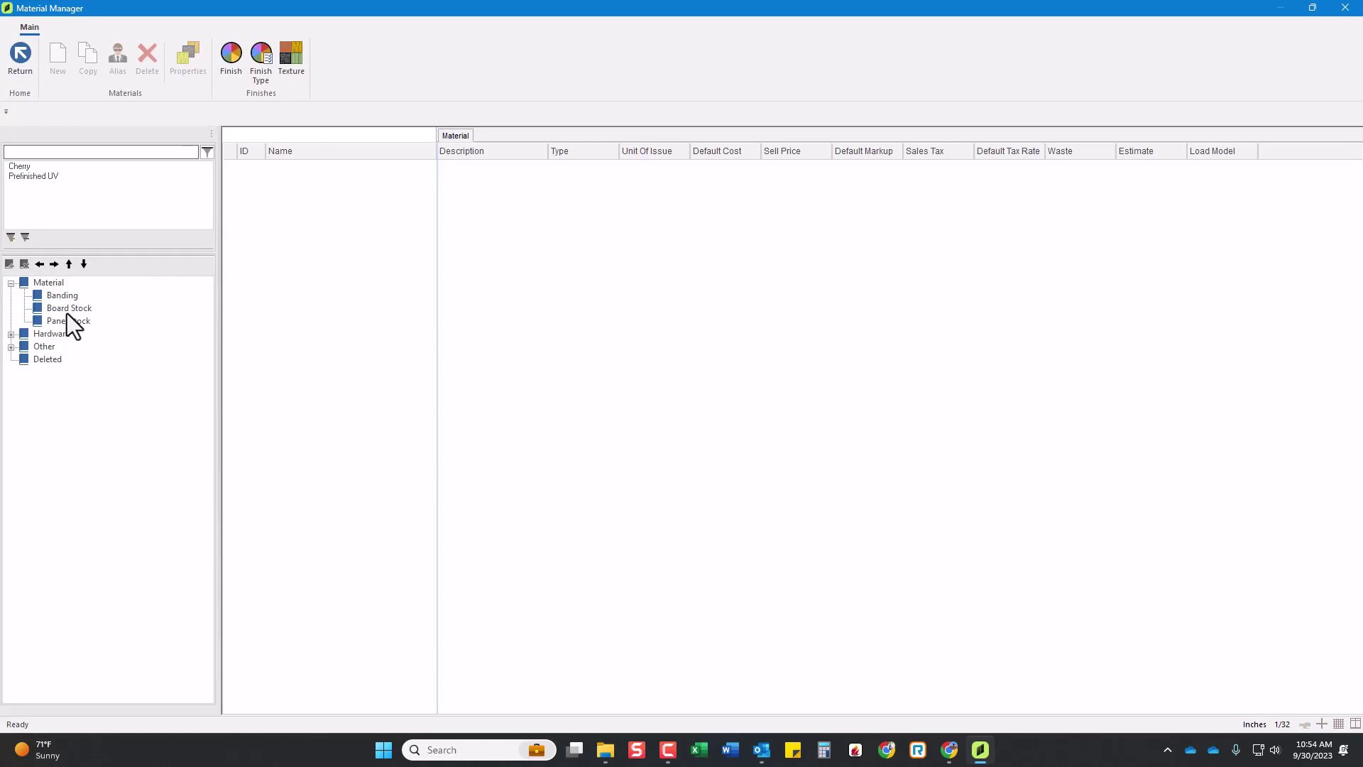
{"action": "left_click", "coordinate": [67, 310]}
{"action": "left_click", "coordinate": [278, 171]}
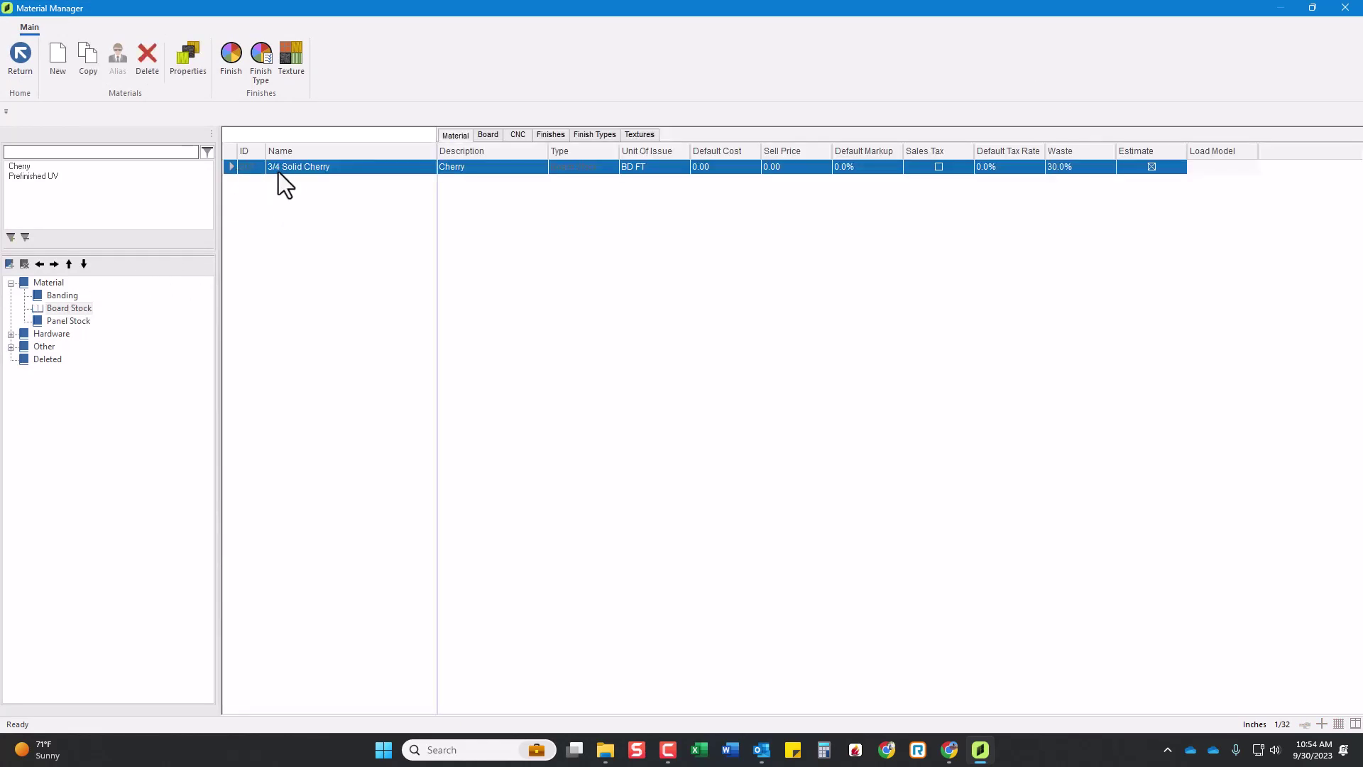
{"action": "right_click", "coordinate": [231, 168]}
{"action": "left_click", "coordinate": [233, 189]}
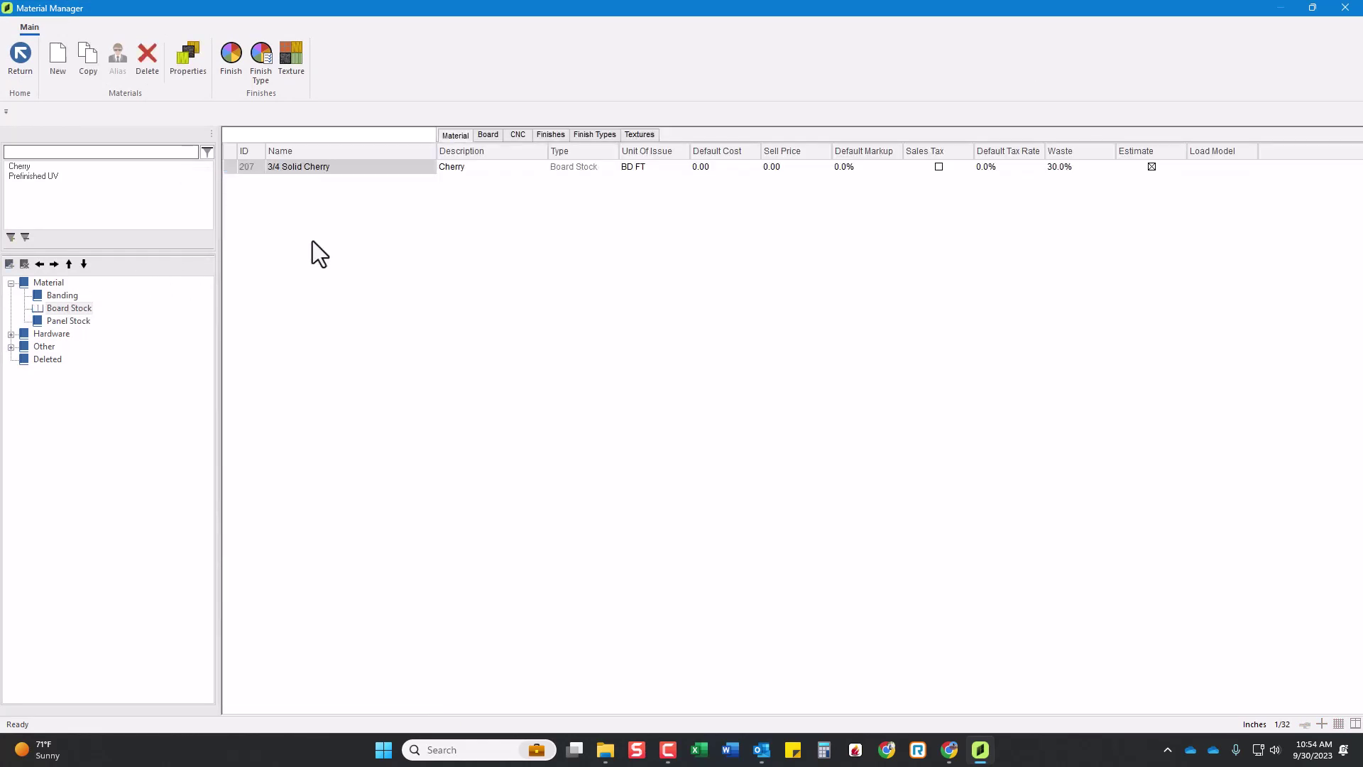
- Rename the copied board stock to 5/8 Solid Maple and change its description to Maple
{"action": "left_click", "coordinate": [325, 185]}
{"action": "left_click_drag", "start_coordinate": [365, 182], "coordinate": [304, 191]}
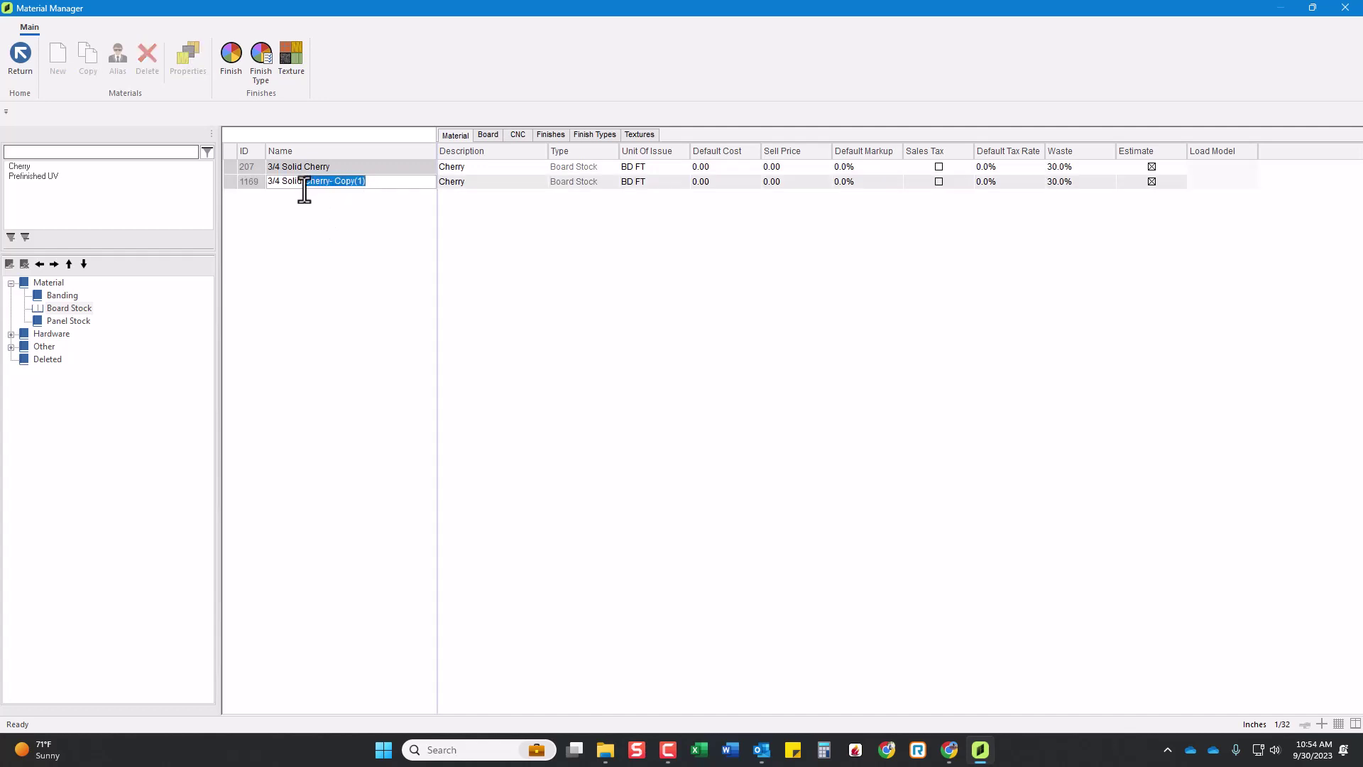
{"action": "type", "text": "Maple"}
{"action": "left_click_drag", "start_coordinate": [279, 185], "coordinate": [249, 183]}
{"action": "type", "text": "5/8"}
{"action": "key", "text": "Return"}
{"action": "left_click", "coordinate": [475, 182]}
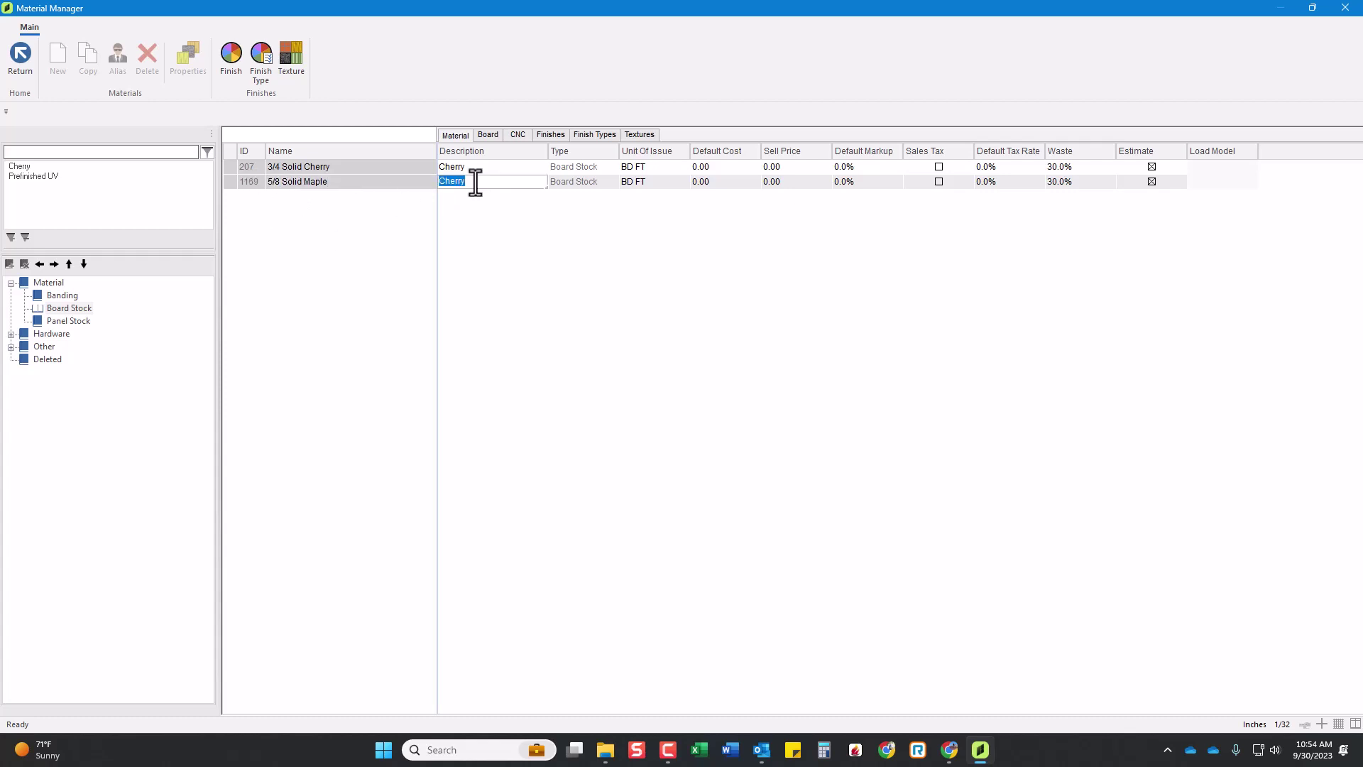
{"action": "type", "text": "Maple"}
{"action": "key", "text": "Return"}
- Set the 5/8 Solid Maple board's thickness to 5/8 and its rough thickness to .75
{"action": "left_click", "coordinate": [488, 135]}
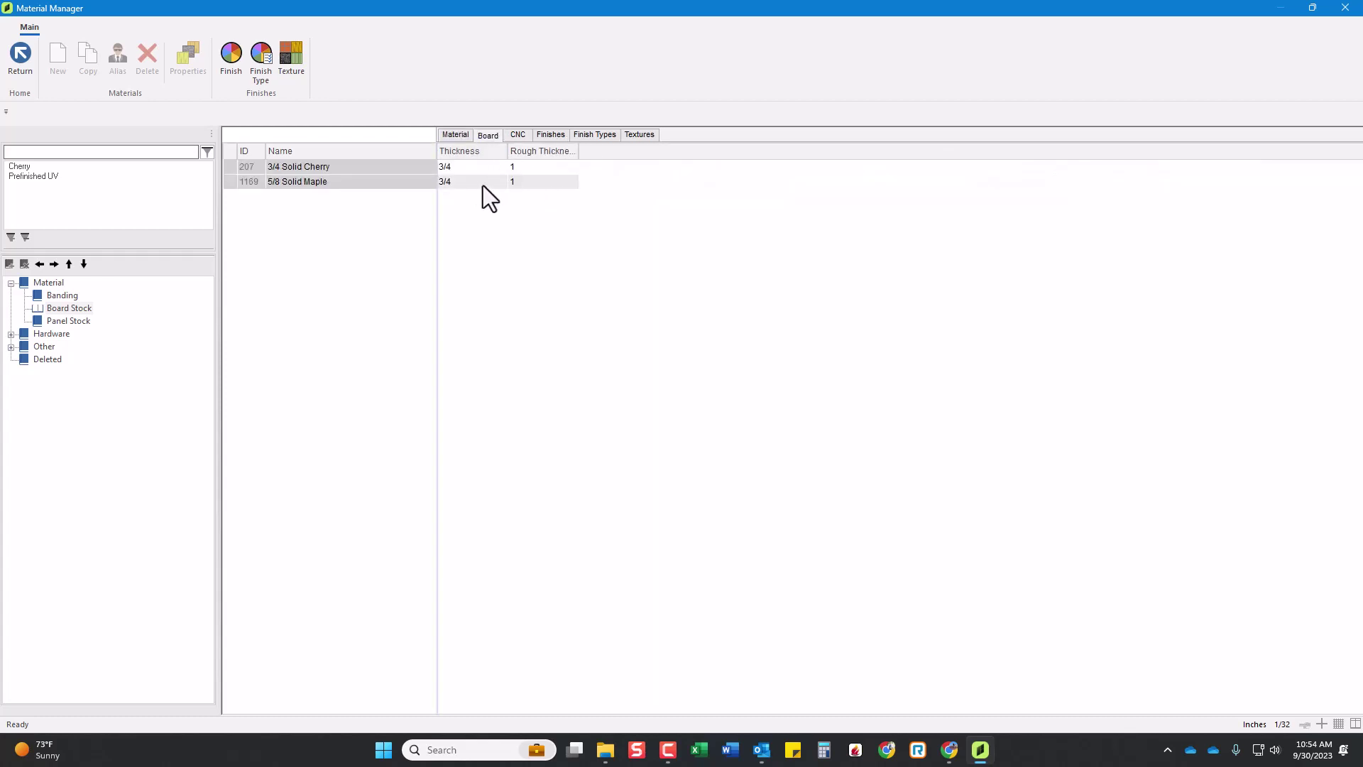
{"action": "type", "text": "5/8"}
{"action": "key", "text": "Return"}
{"action": "left_click", "coordinate": [544, 182]}
{"action": "type", "text": ".75"}
- Review the board's finish and texture settings and check which wood textures are available for its front
{"action": "left_click", "coordinate": [518, 136]}
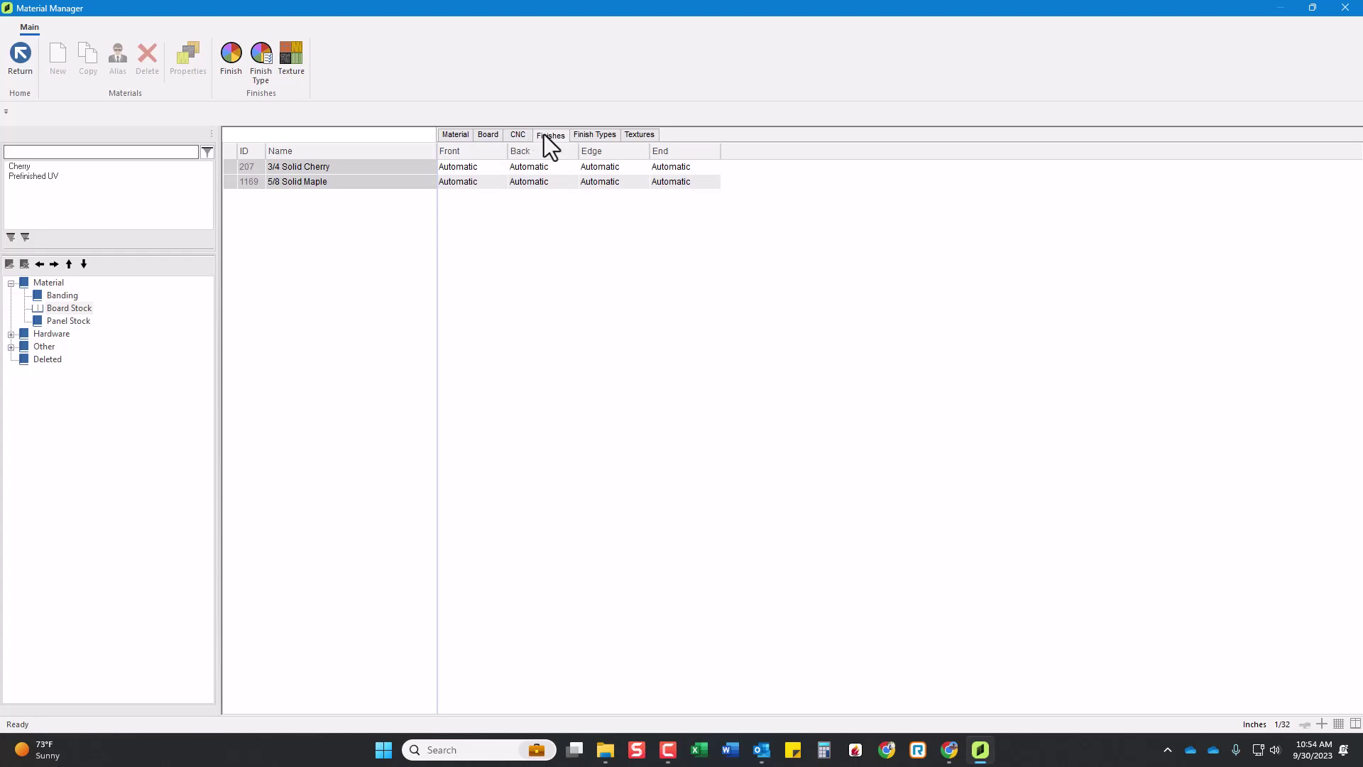
{"action": "left_click", "coordinate": [642, 135]}
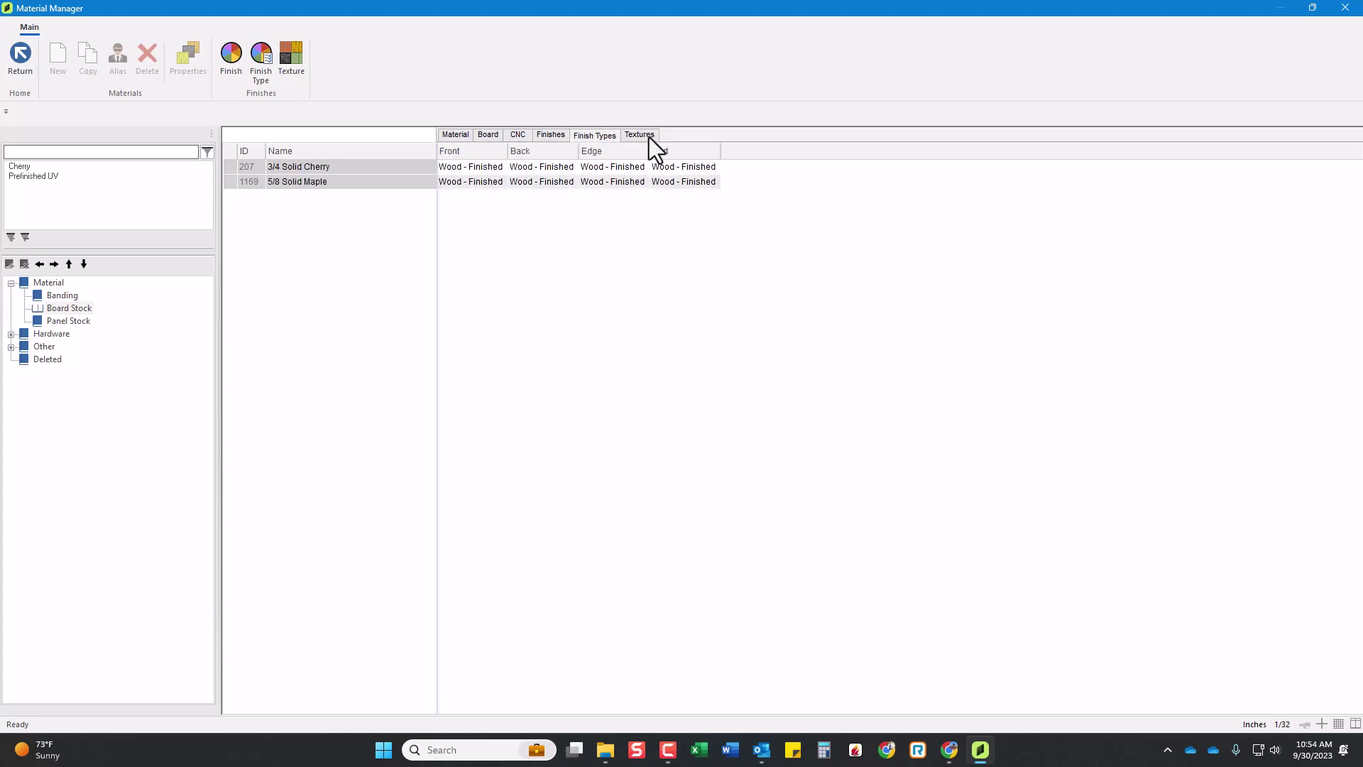
{"action": "left_click", "coordinate": [499, 182]}
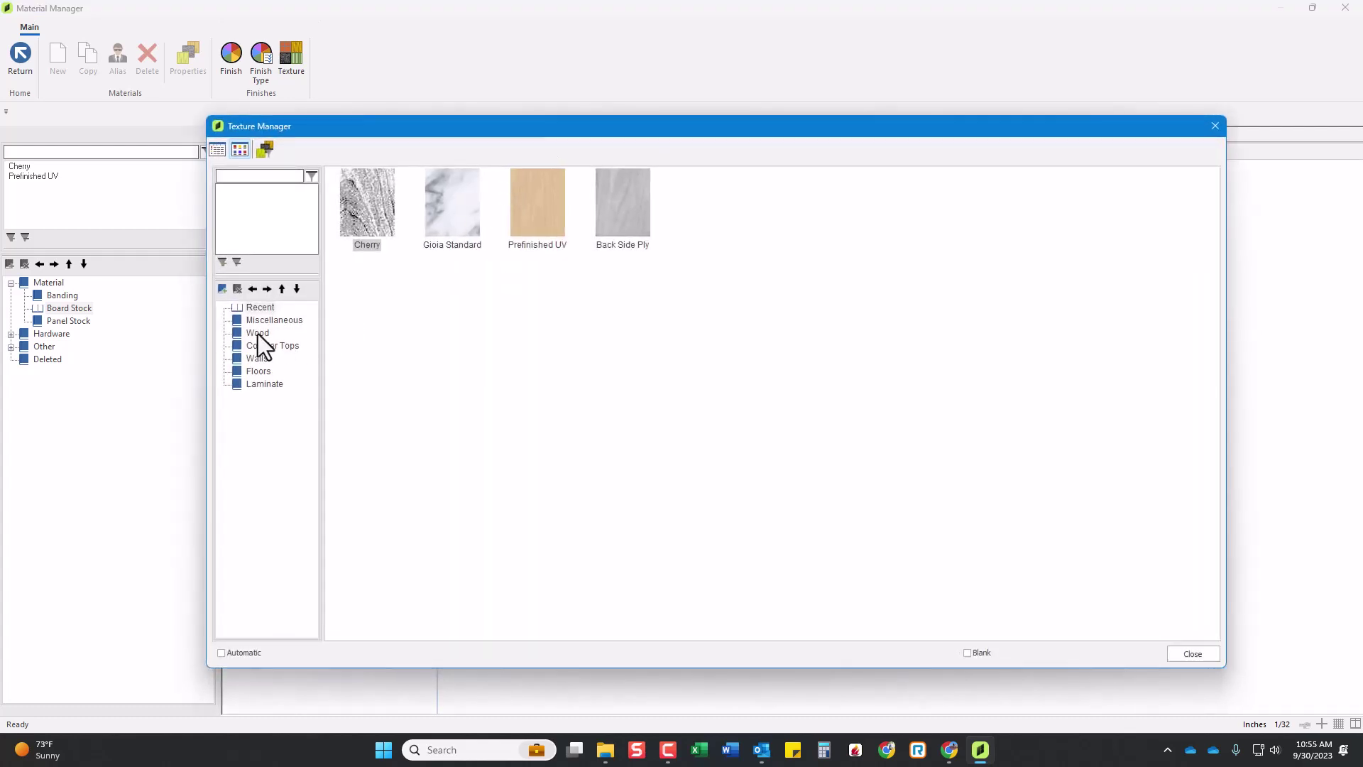
{"action": "left_click", "coordinate": [258, 333]}
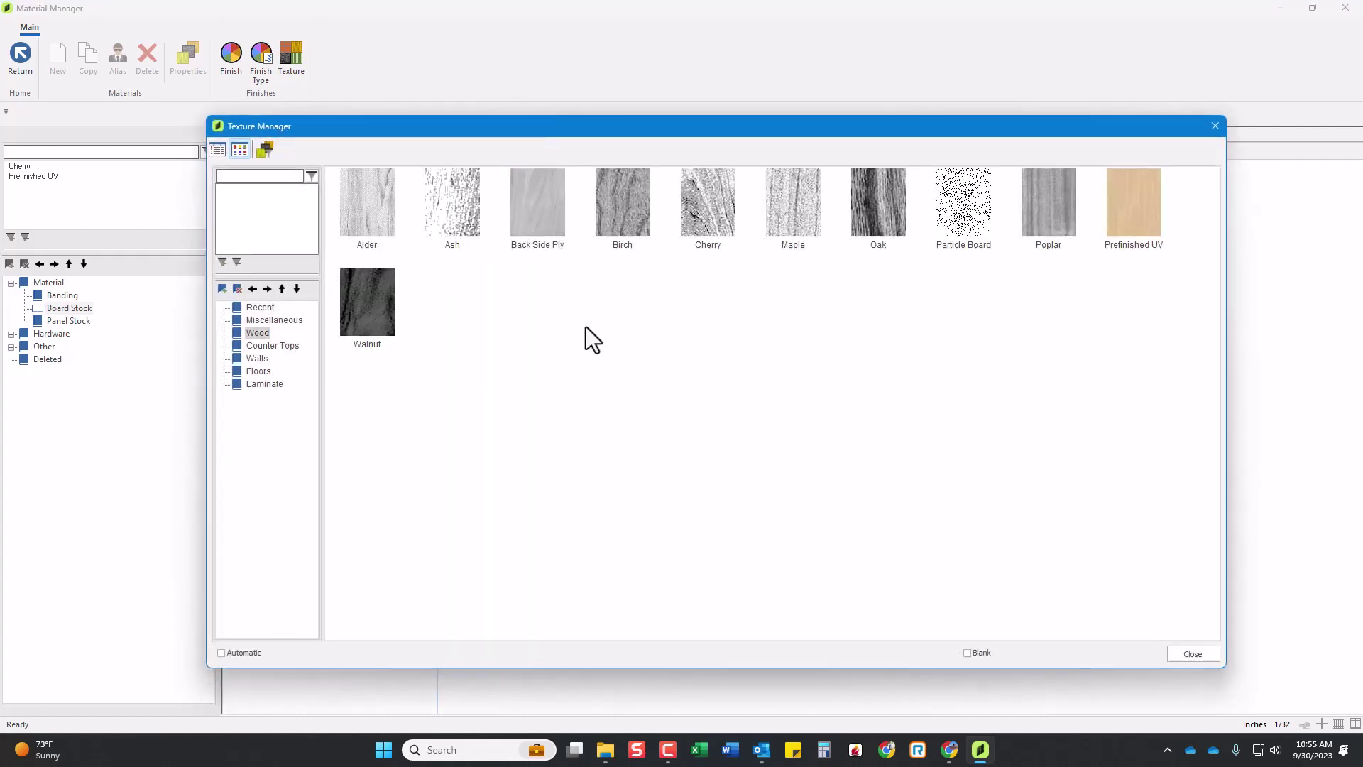
{"action": "key", "text": "Escape"}
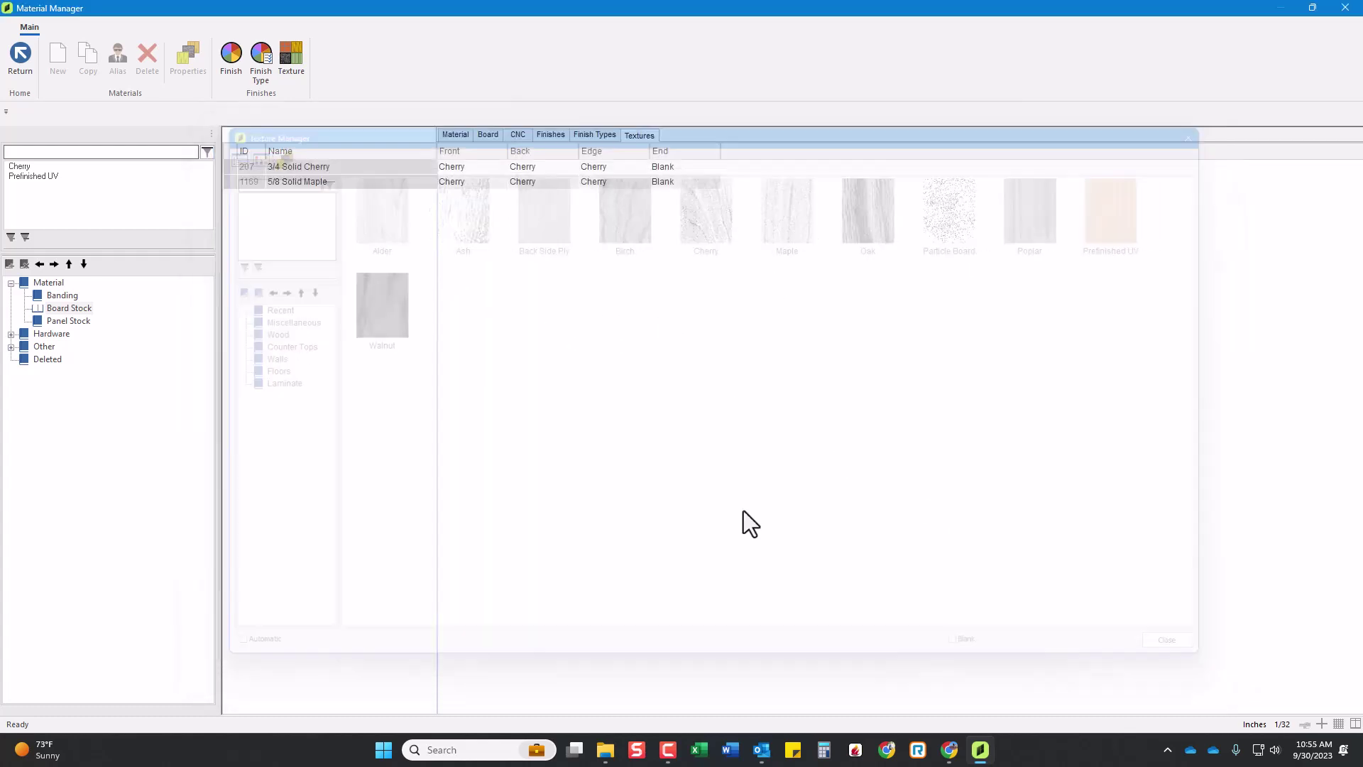
- Start a new texture in the Wood category and browse to the textures folder on the Desktop
{"action": "left_click", "coordinate": [293, 60]}
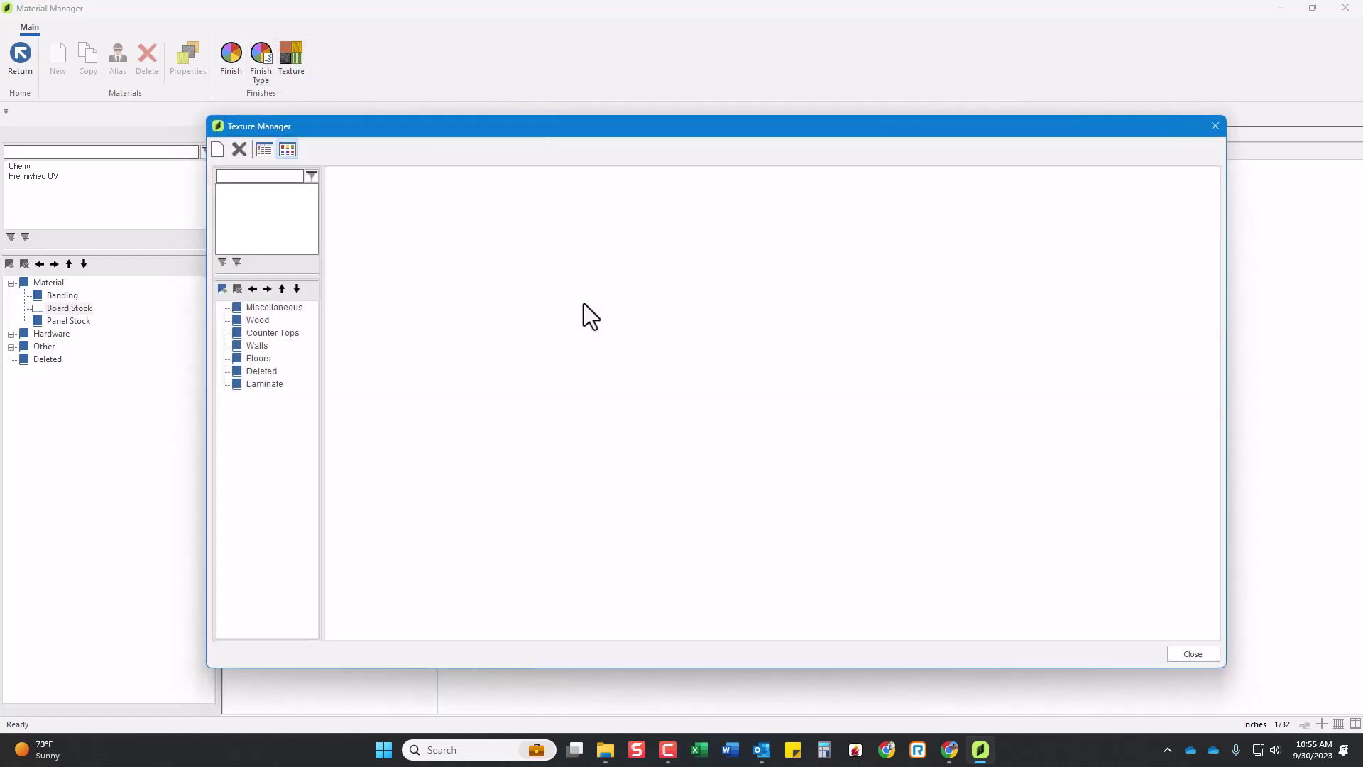
{"action": "left_click", "coordinate": [259, 324]}
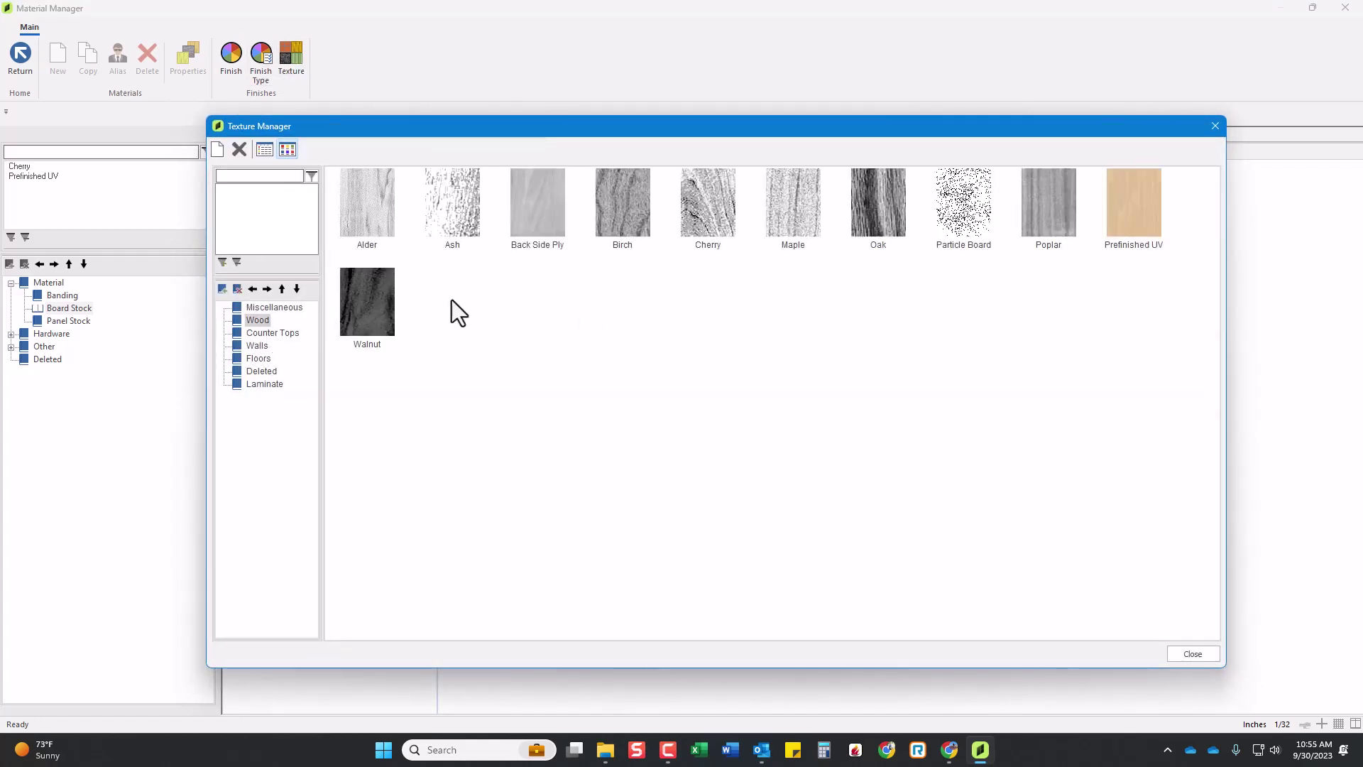
{"action": "left_click", "coordinate": [216, 151]}
{"action": "left_click", "coordinate": [630, 277]}
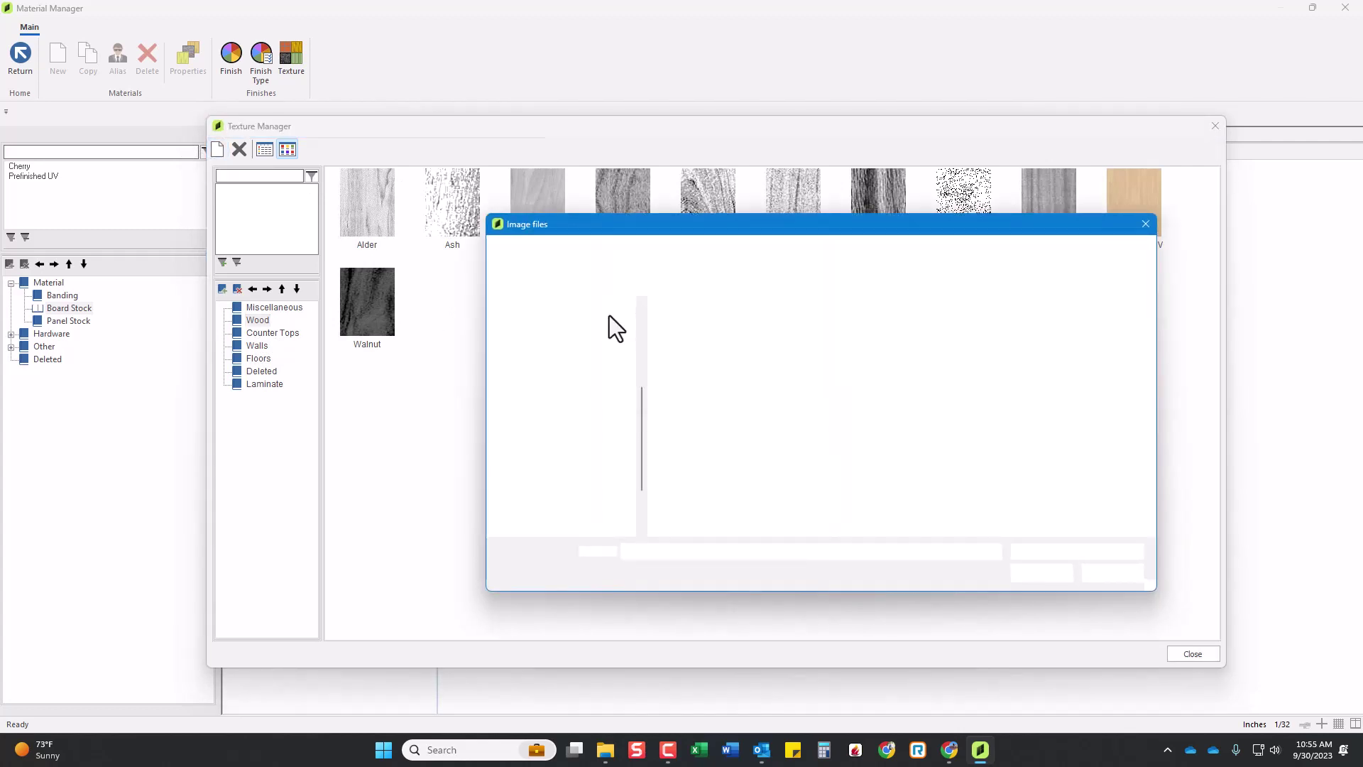
{"action": "scroll", "coordinate": [576, 472], "scroll_direction": "up", "scroll_amount": 3}
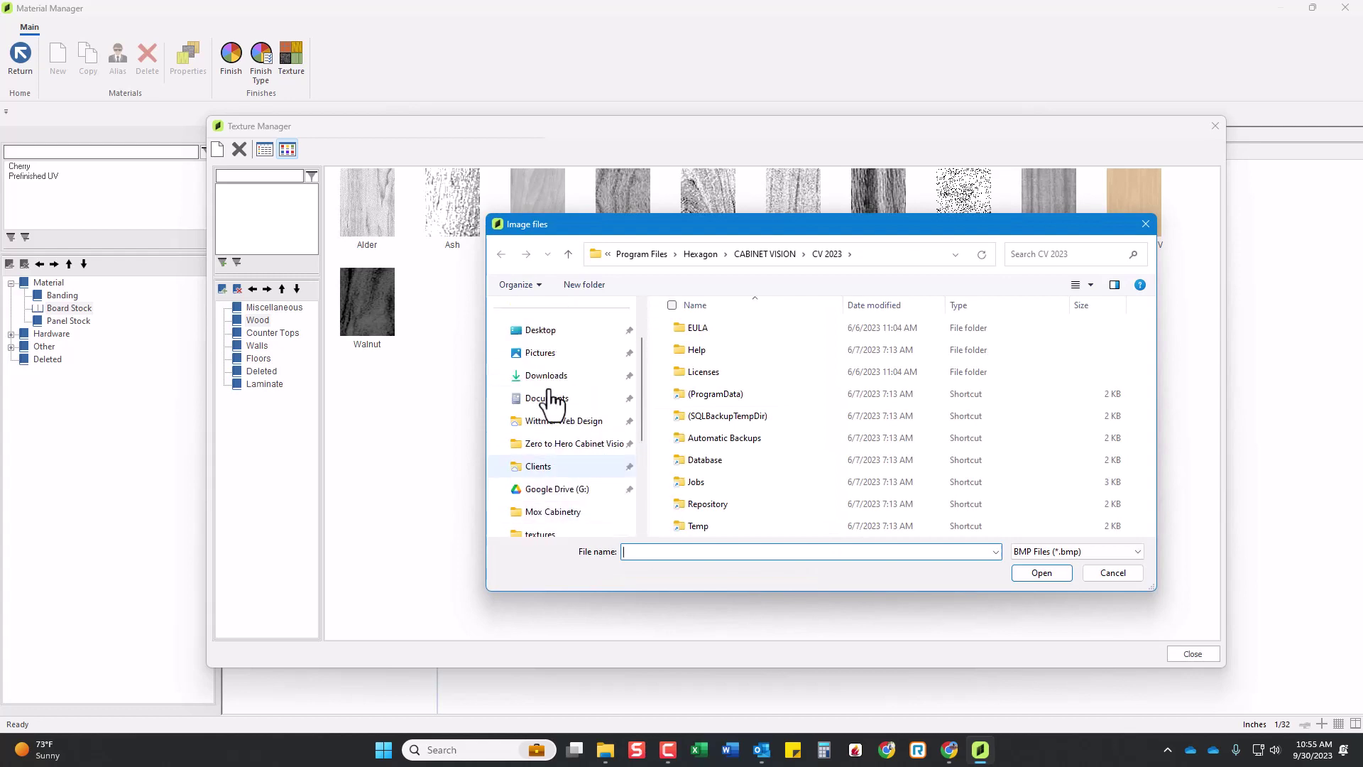
{"action": "left_click", "coordinate": [548, 330]}
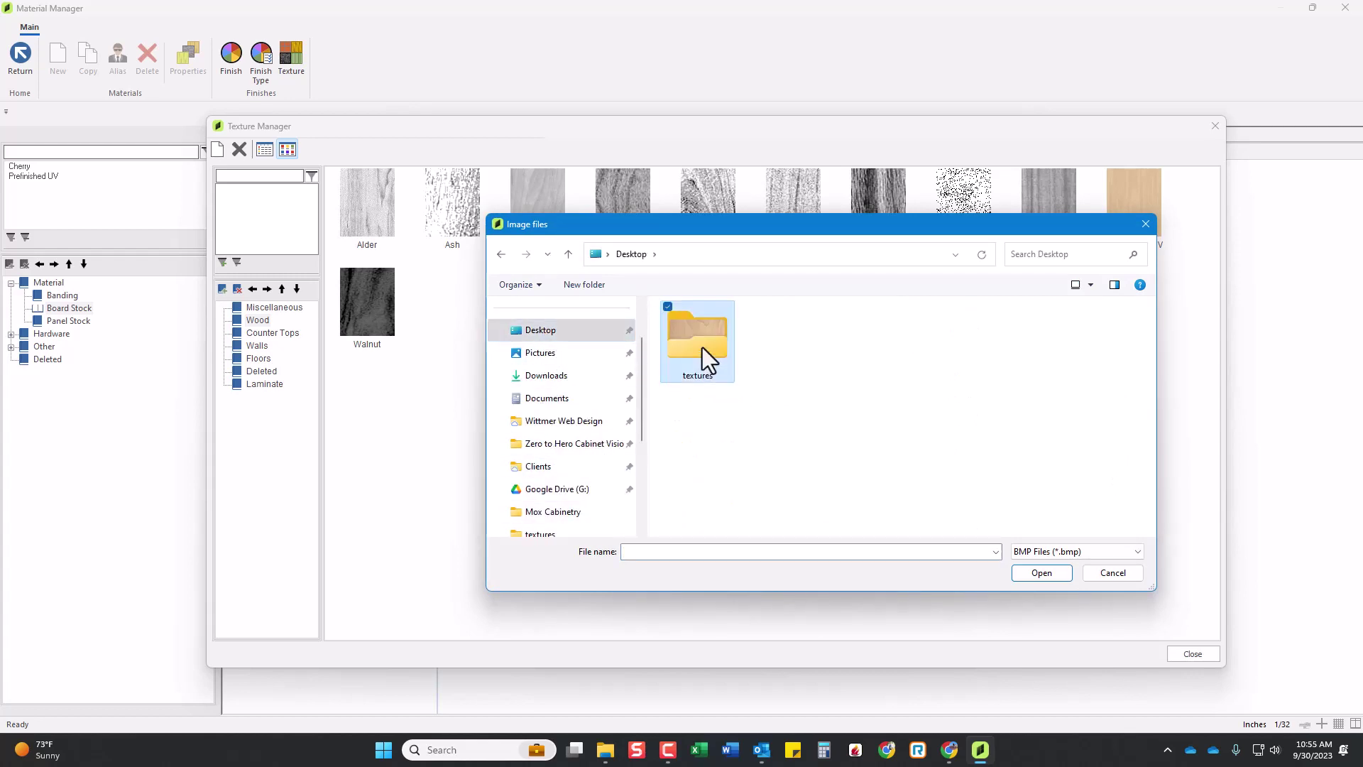
{"action": "double_click", "coordinate": [697, 376]}
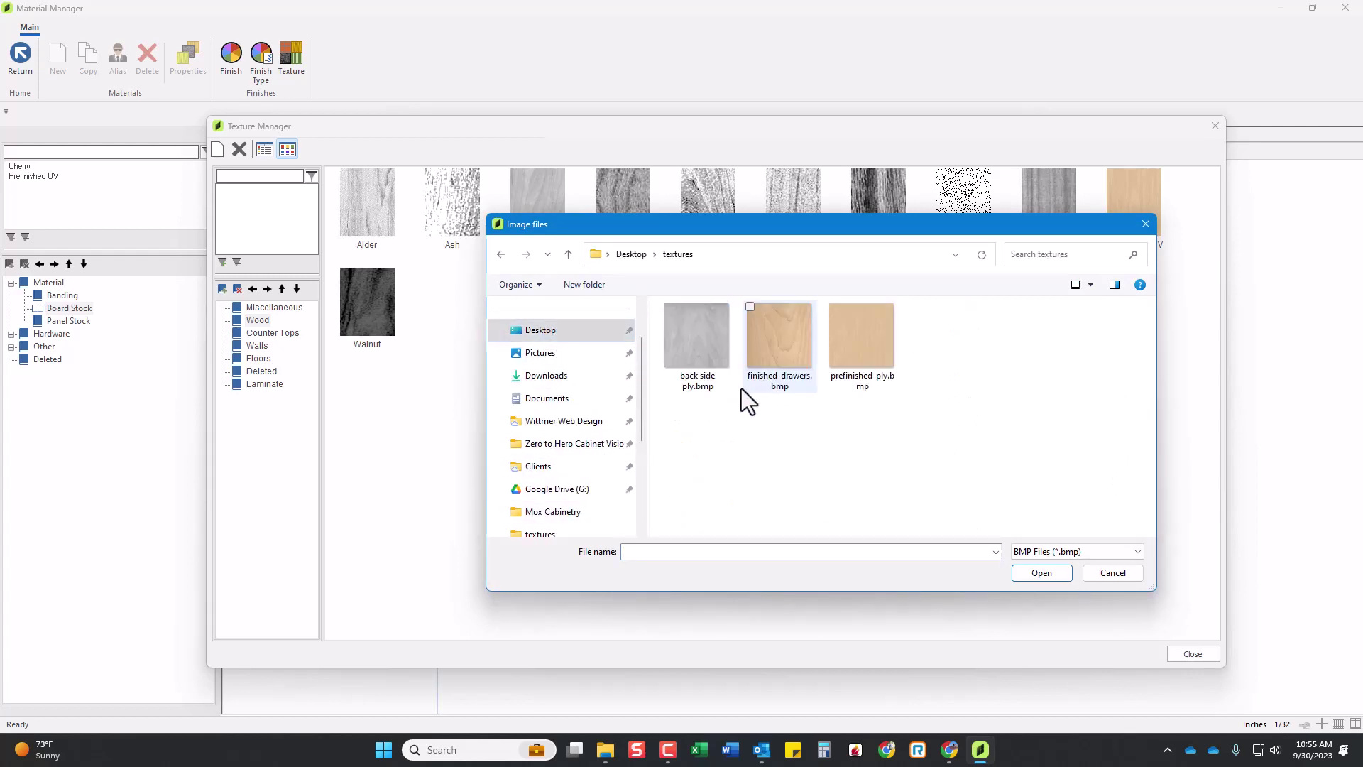
- Import finished-drawers.bmp as a wood texture named Finished Drawers with the Decal option enabled
{"action": "left_click", "coordinate": [779, 348]}
{"action": "double_click", "coordinate": [781, 345]}
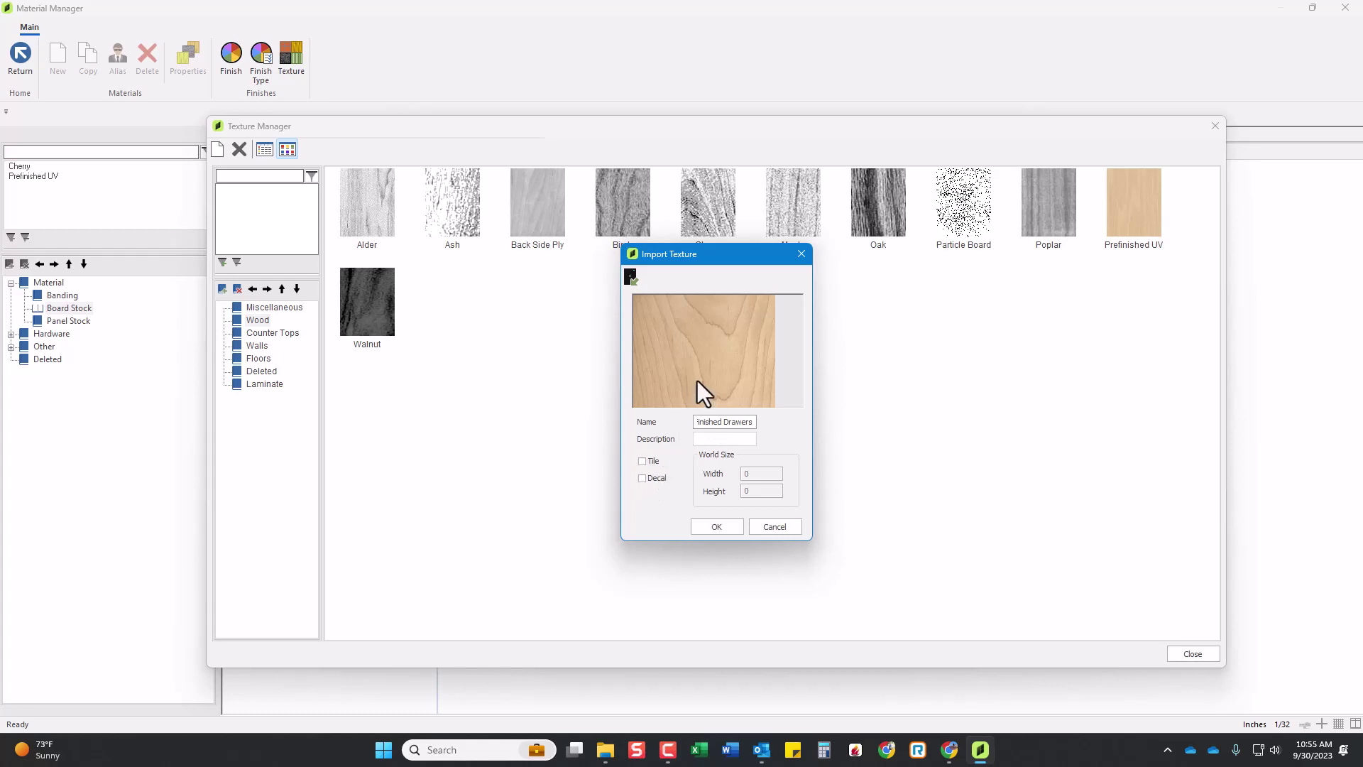
{"action": "left_click", "coordinate": [642, 478]}
{"action": "left_click", "coordinate": [717, 526]}
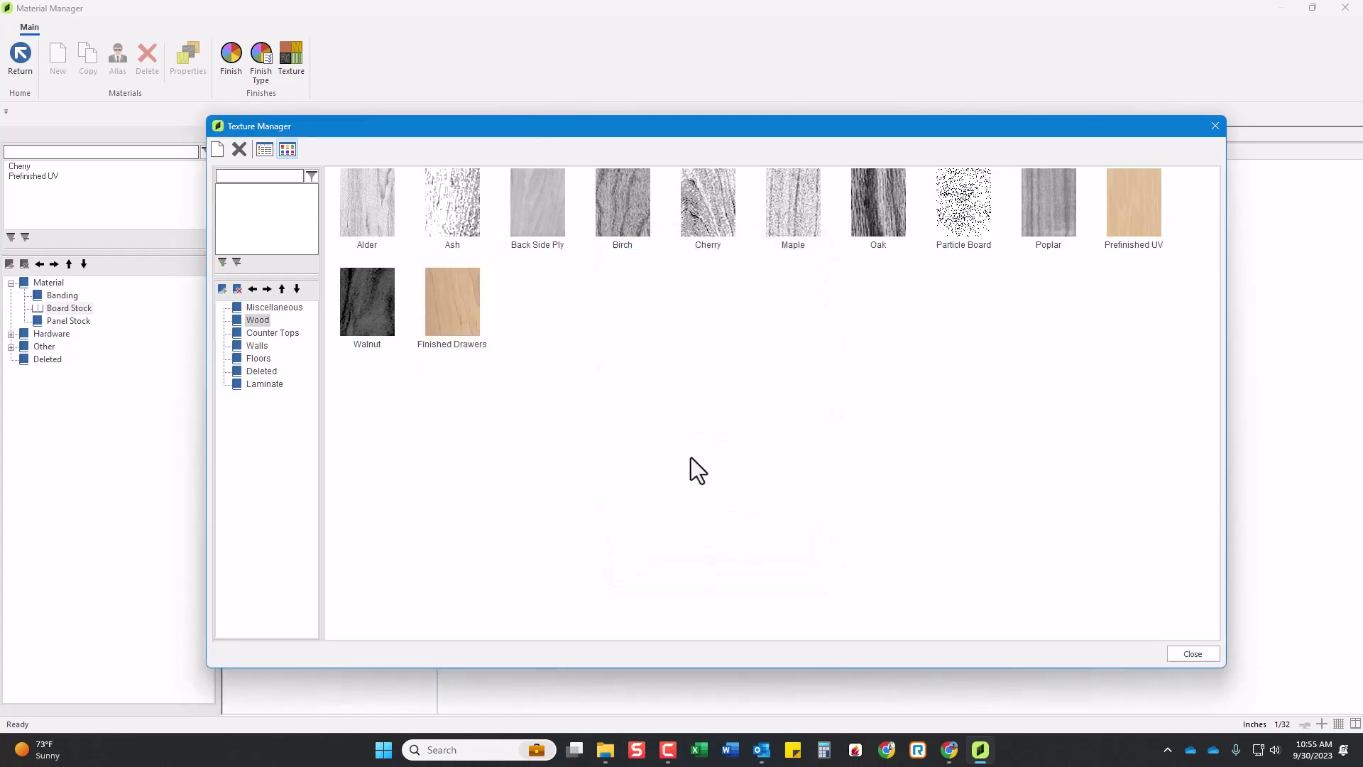
{"action": "left_click", "coordinate": [1192, 654]}
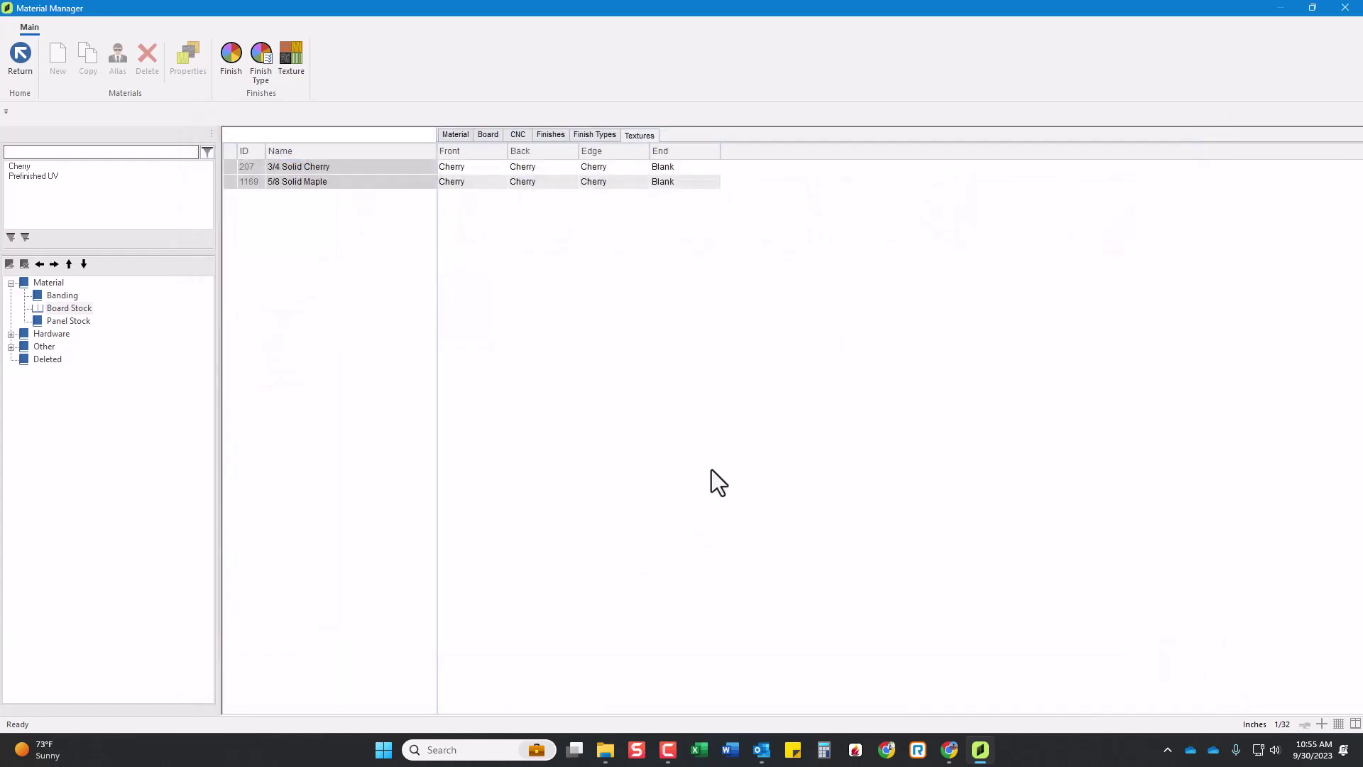
- Assign the Finished Drawers texture to the front, back and edge of 5/8 Solid Maple
{"action": "left_click", "coordinate": [497, 184]}
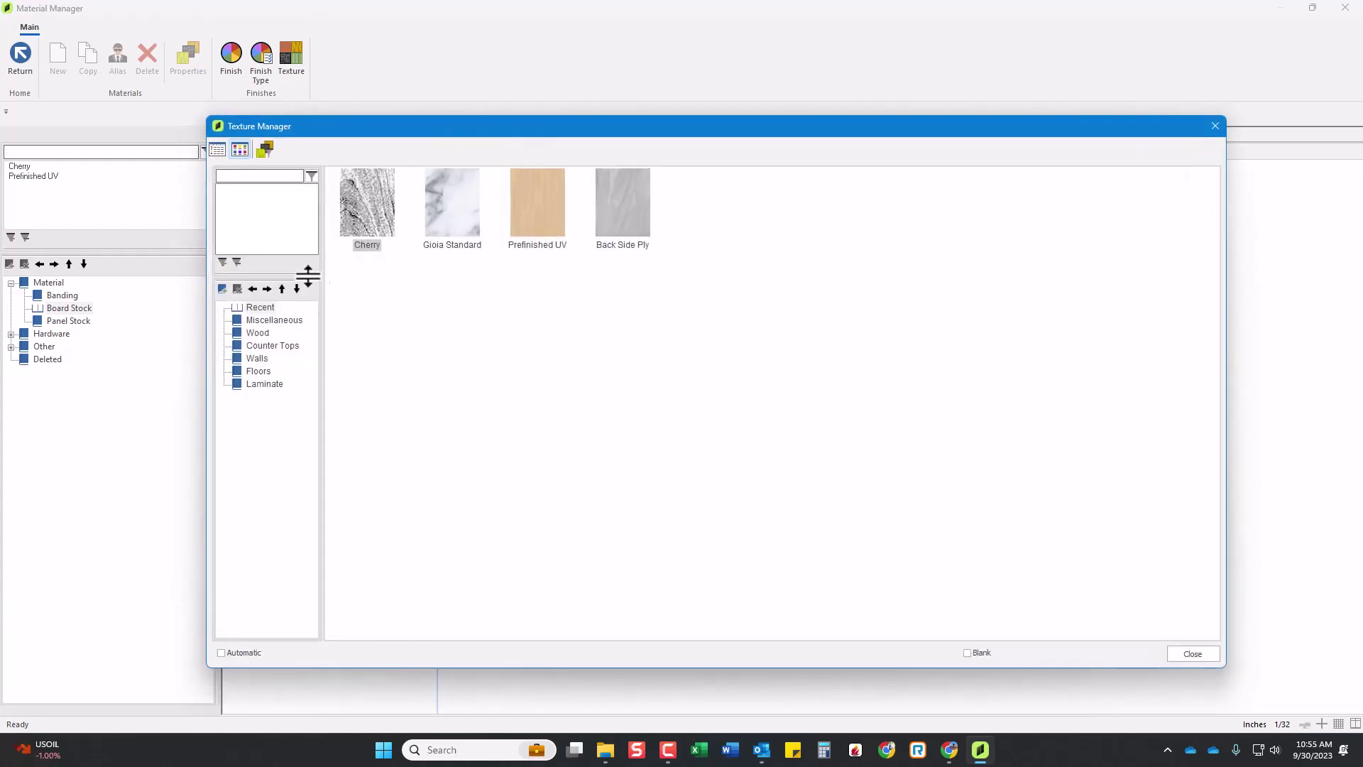
{"action": "left_click", "coordinate": [257, 332]}
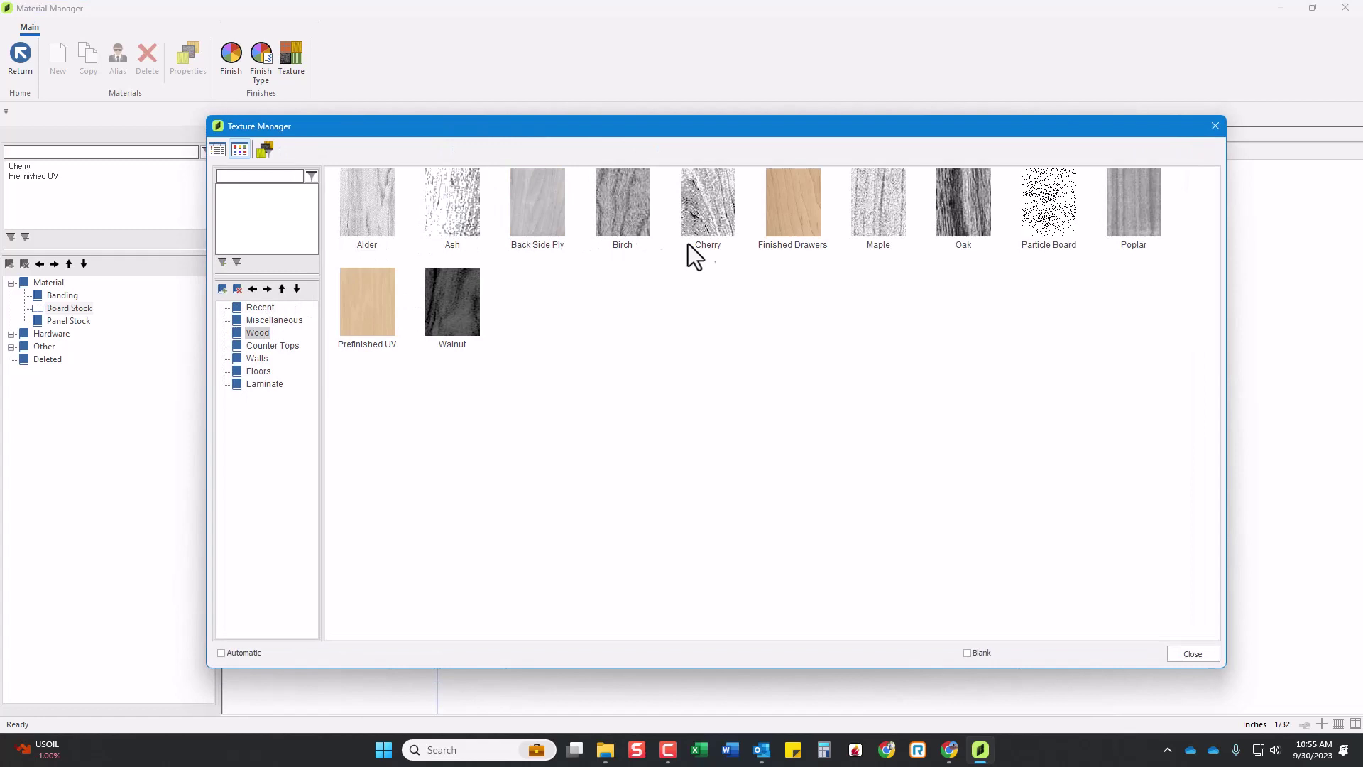
{"action": "double_click", "coordinate": [790, 209]}
{"action": "left_click", "coordinate": [570, 183]}
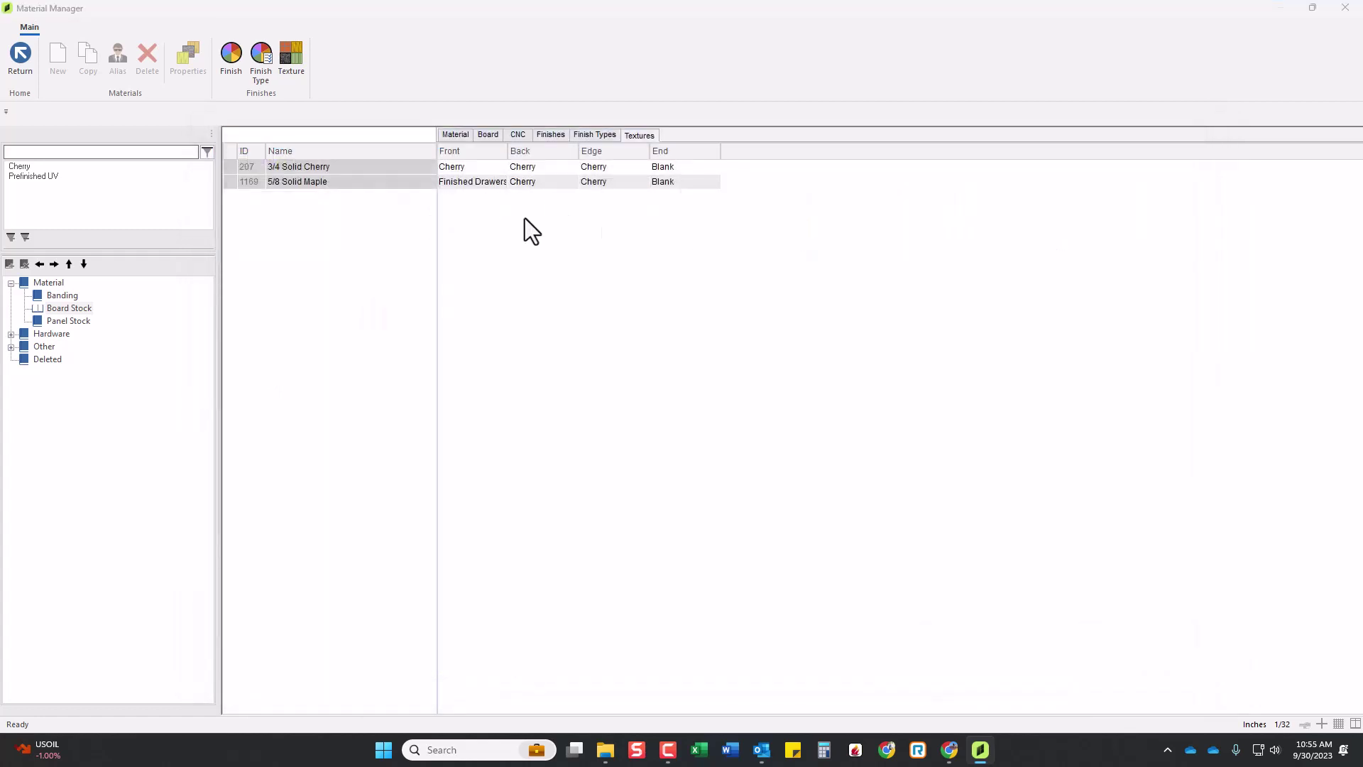
{"action": "double_click", "coordinate": [709, 213]}
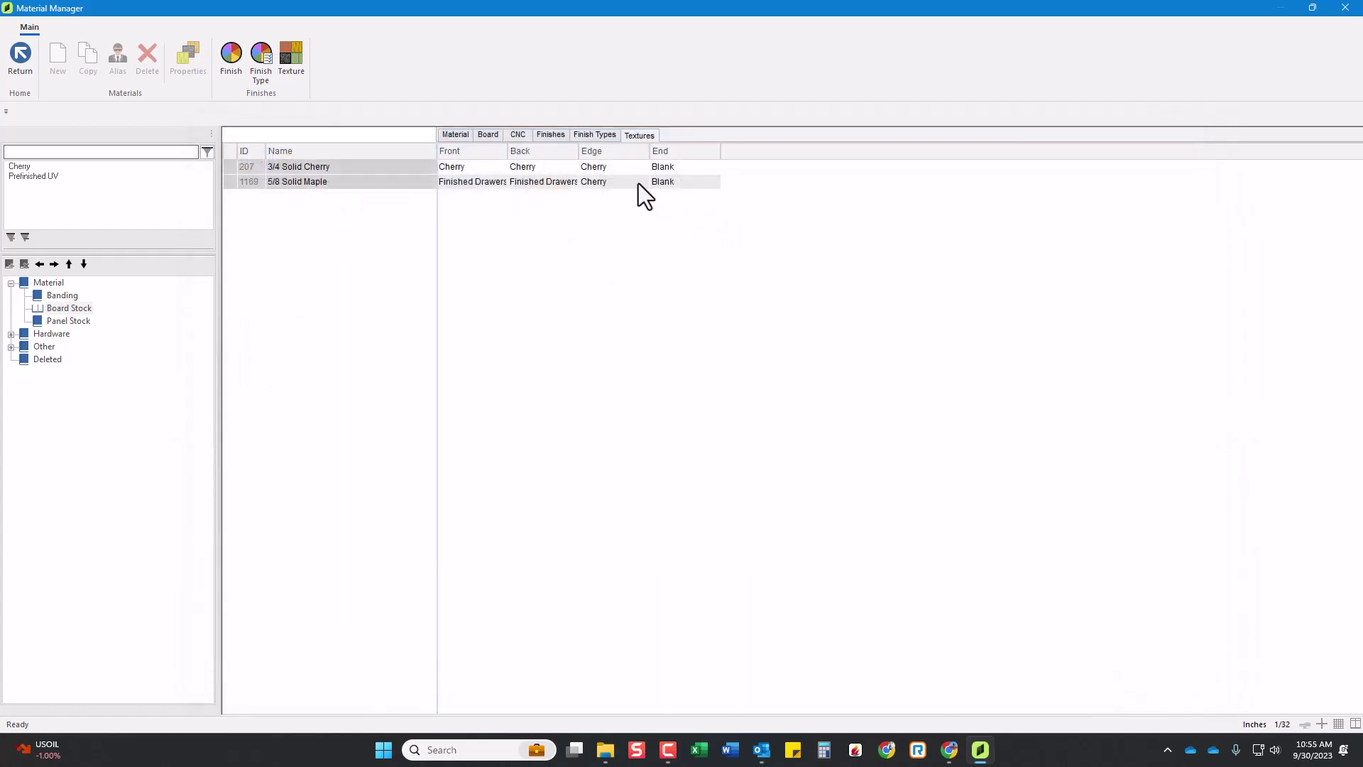
{"action": "left_click", "coordinate": [638, 184]}
{"action": "left_click", "coordinate": [705, 210]}
{"action": "double_click", "coordinate": [706, 207]}
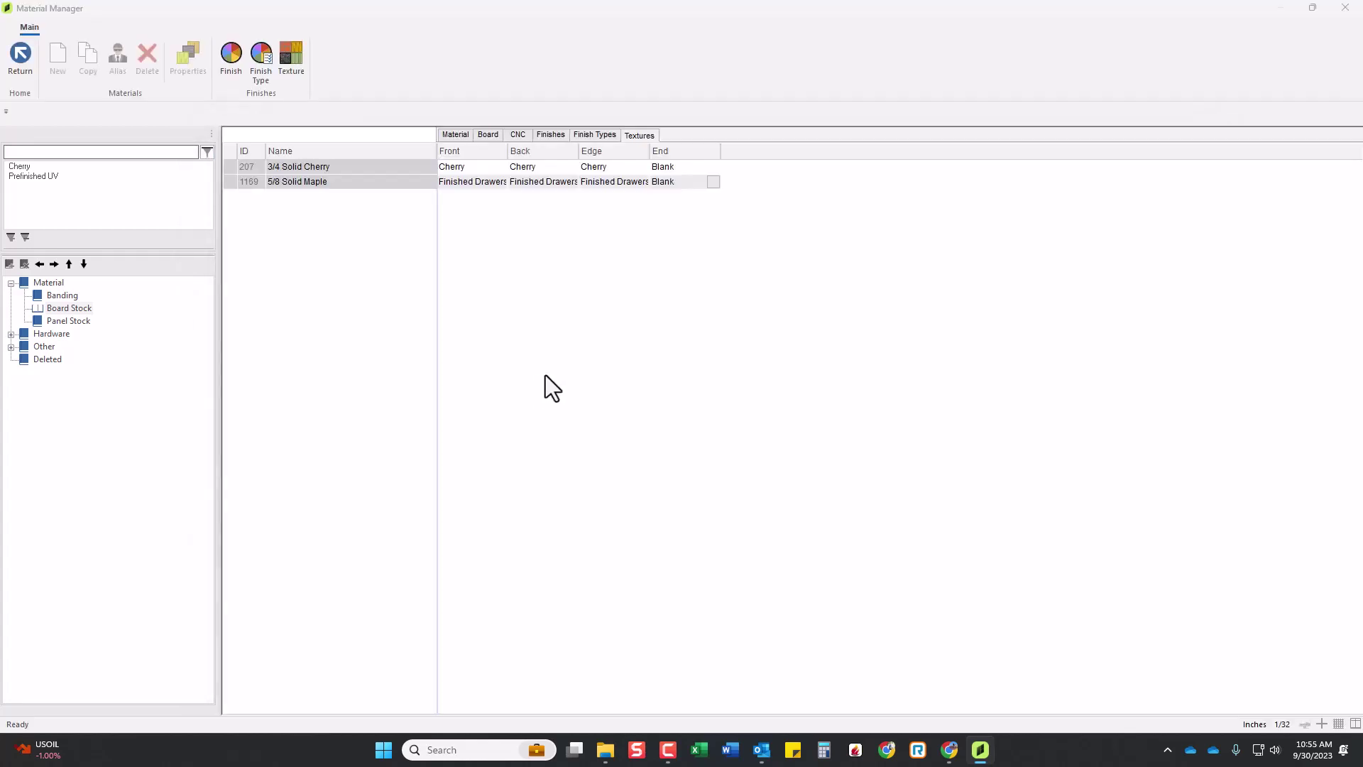
- Set the end texture to Finished Drawers for 5/8 Solid Maple and to Cherry for 3/4 Solid Cherry
{"action": "left_click", "coordinate": [865, 169]}
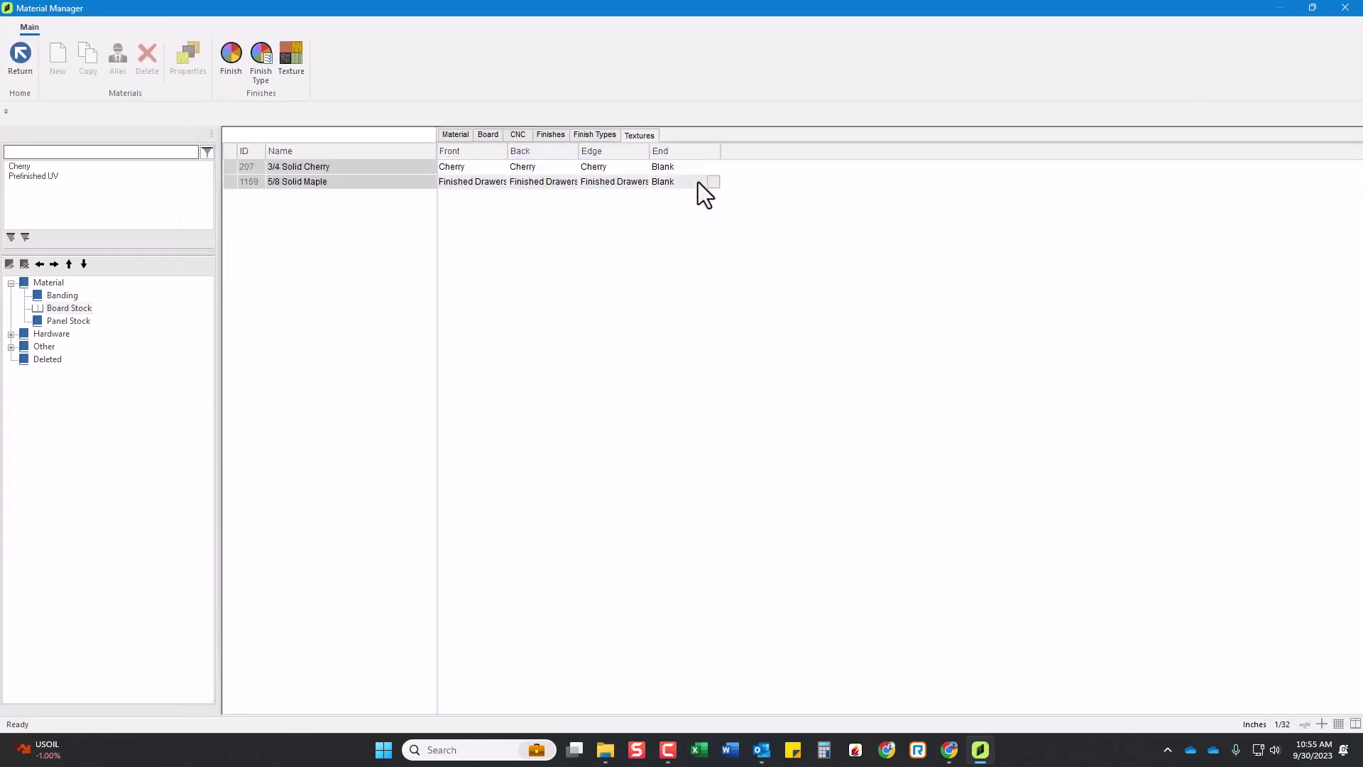
{"action": "double_click", "coordinate": [714, 185]}
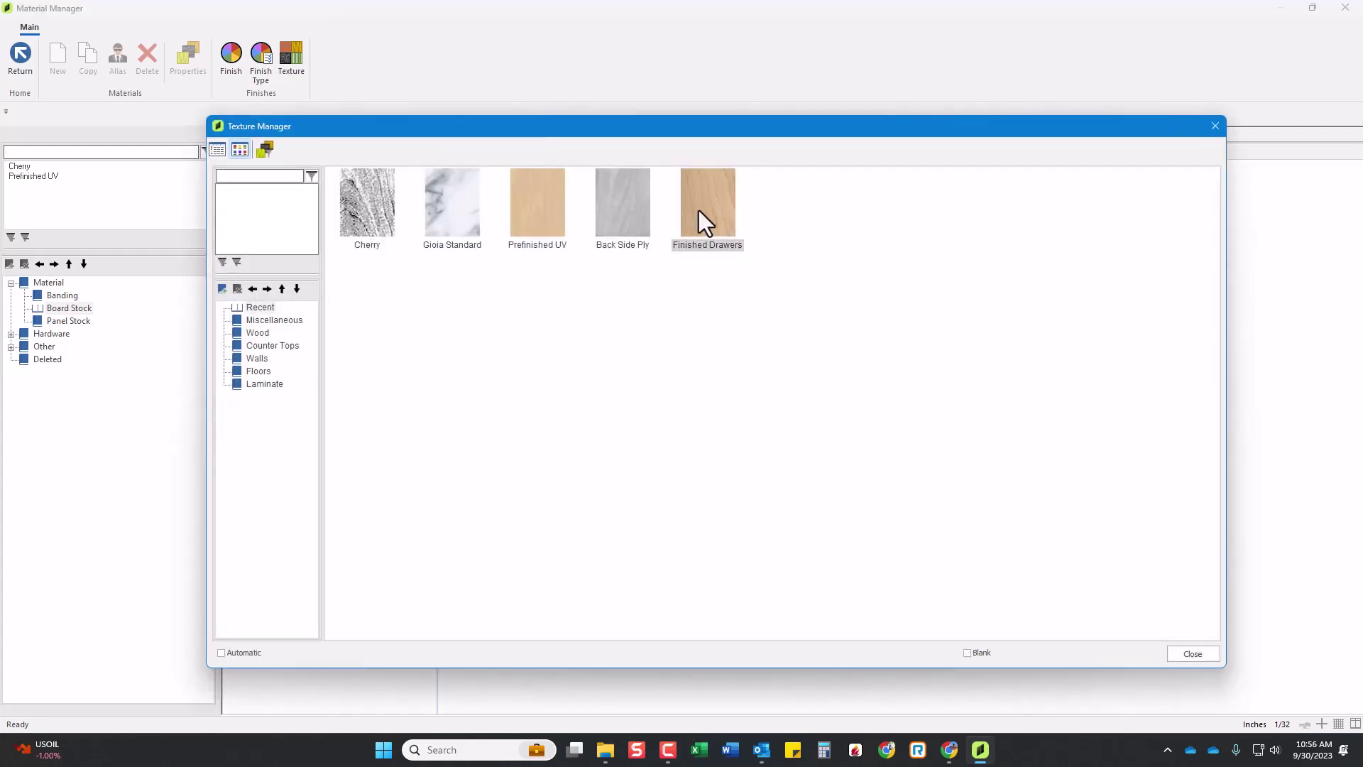
{"action": "double_click", "coordinate": [699, 210]}
{"action": "left_click", "coordinate": [712, 168]}
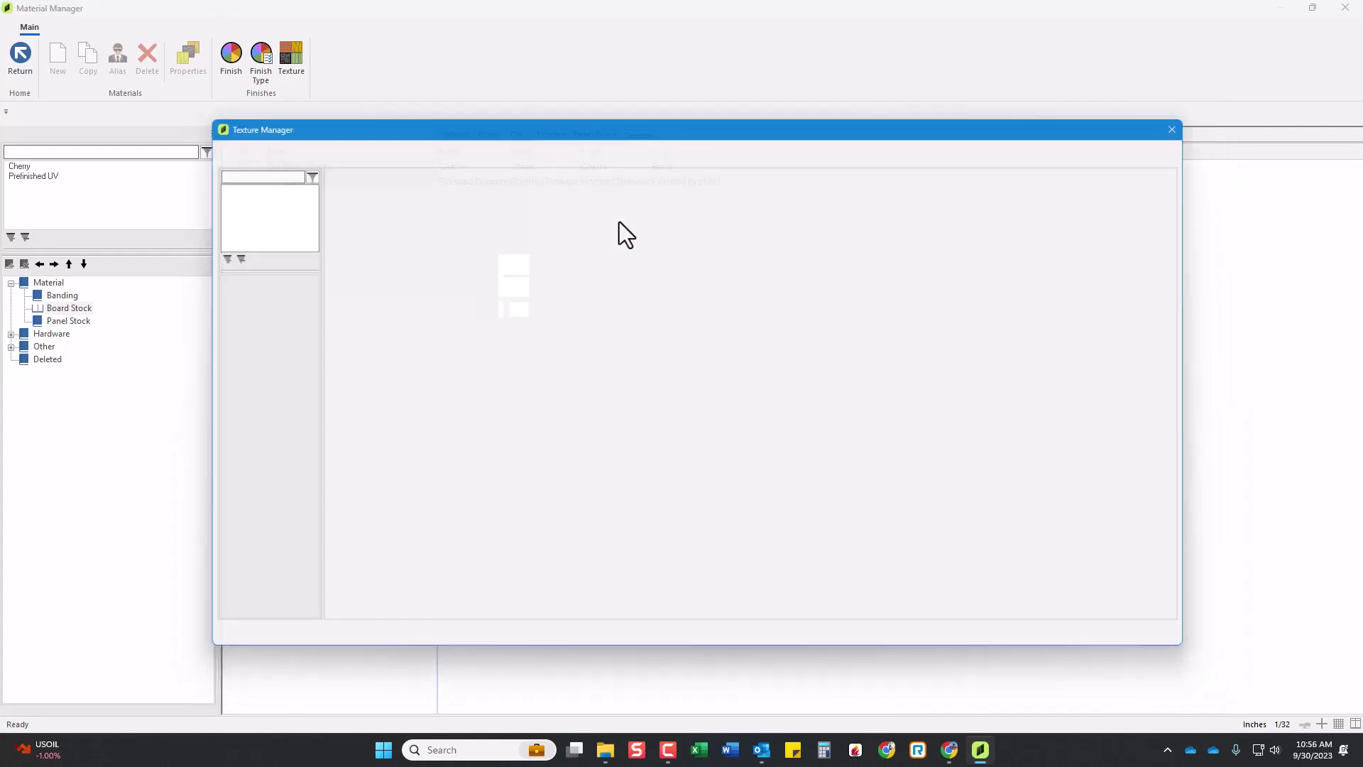
{"action": "double_click", "coordinate": [382, 199]}
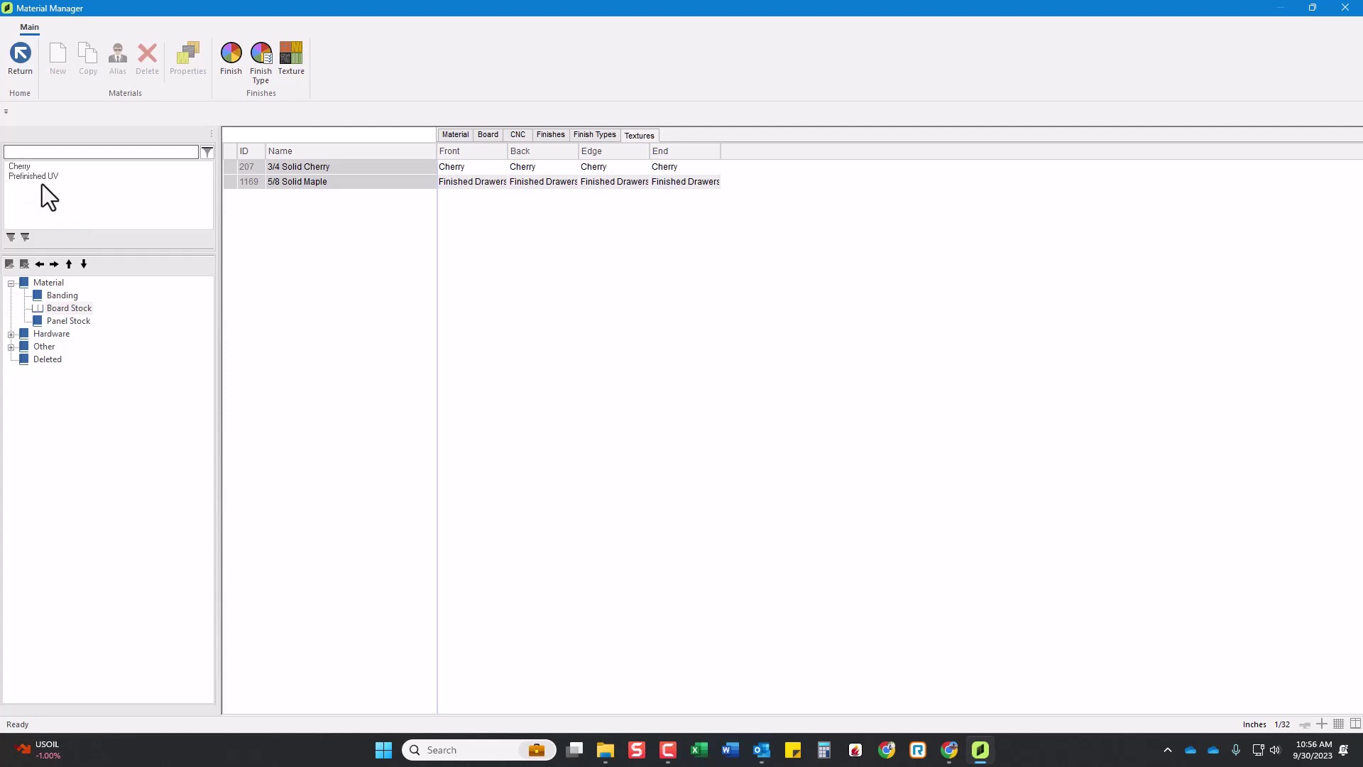
- Return to the 5/8 Maple drawer box schedule and filter the available materials by maple
{"action": "left_click", "coordinate": [21, 65]}
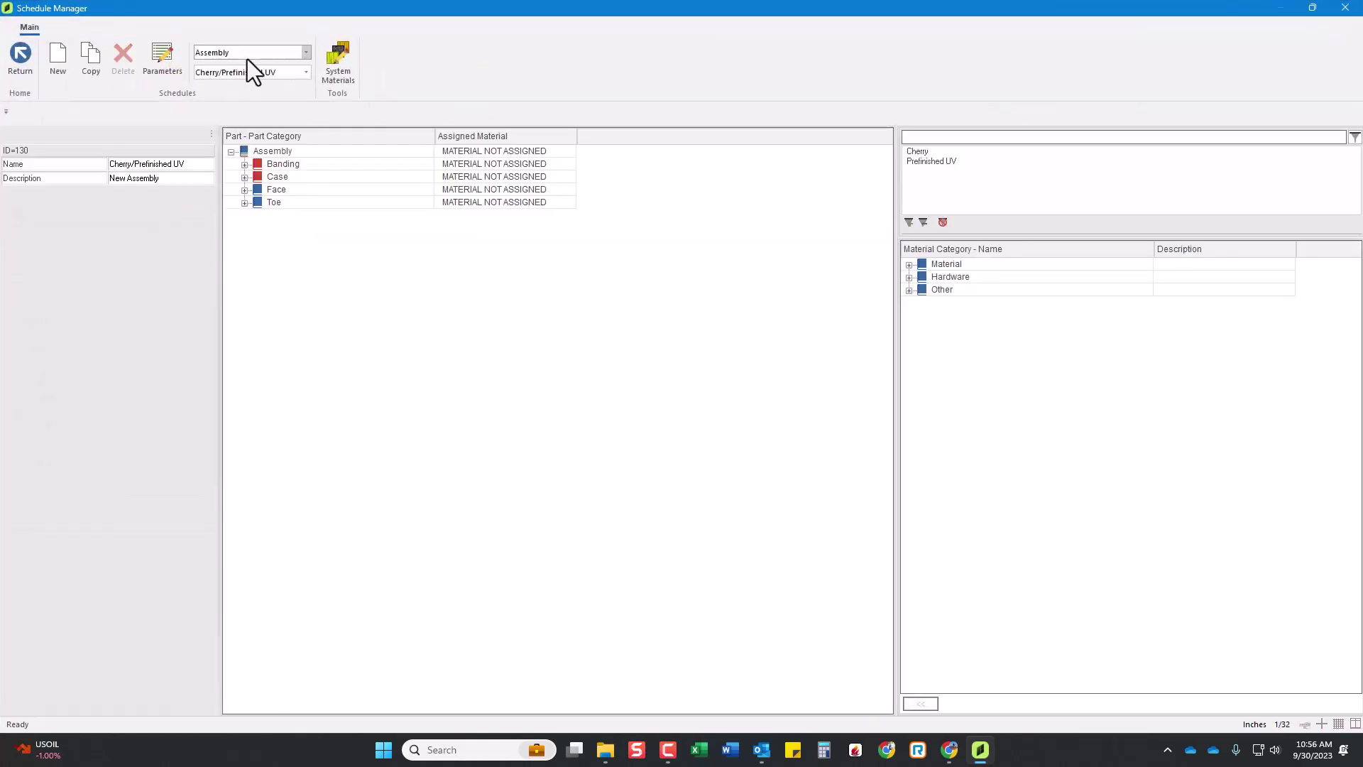
{"action": "left_click", "coordinate": [247, 57]}
{"action": "left_click", "coordinate": [205, 116]}
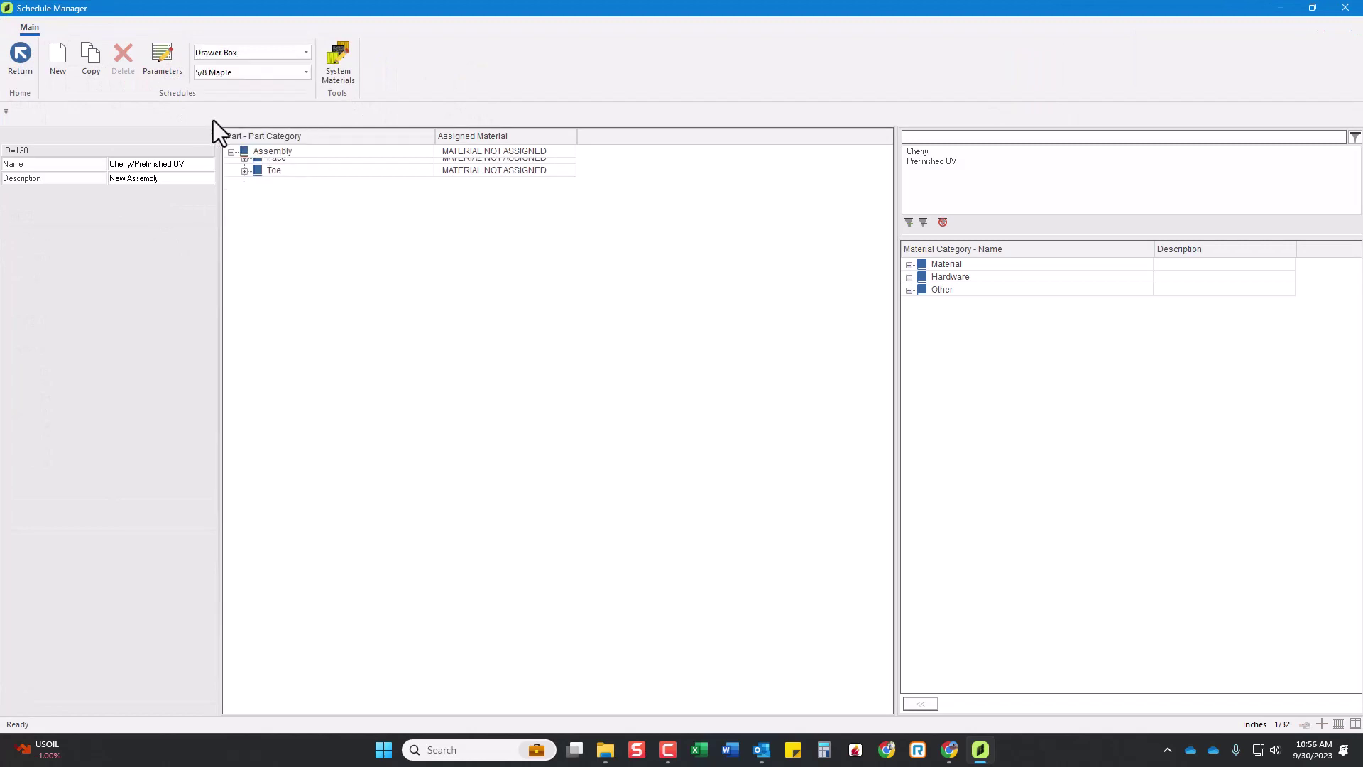
{"action": "left_click", "coordinate": [932, 137]}
{"action": "type", "text": "maple"}
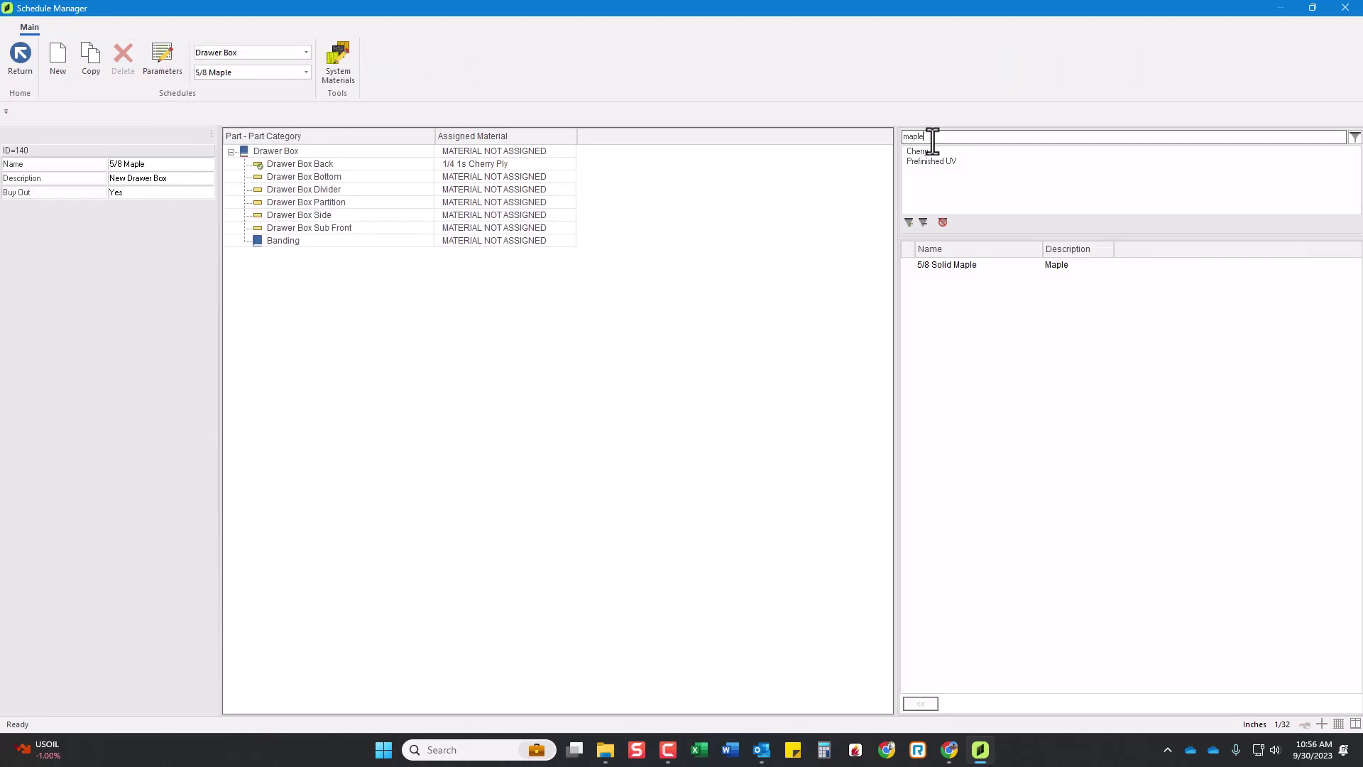
- Assign 5/8 Solid Maple to the whole Drawer Box and replace the cherry material on Drawer Box Back with it
{"action": "left_click", "coordinate": [976, 268]}
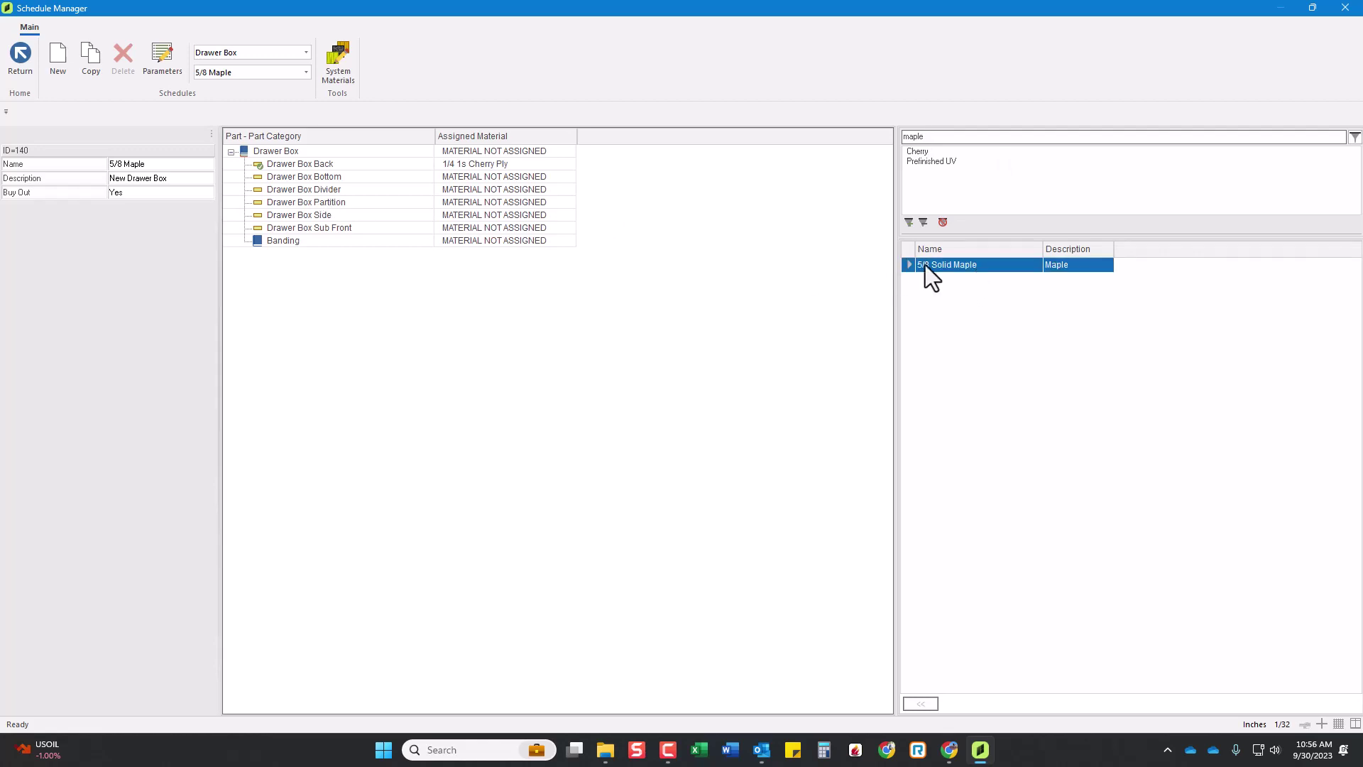
{"action": "left_click_drag", "start_coordinate": [497, 150], "coordinate": [496, 151]}
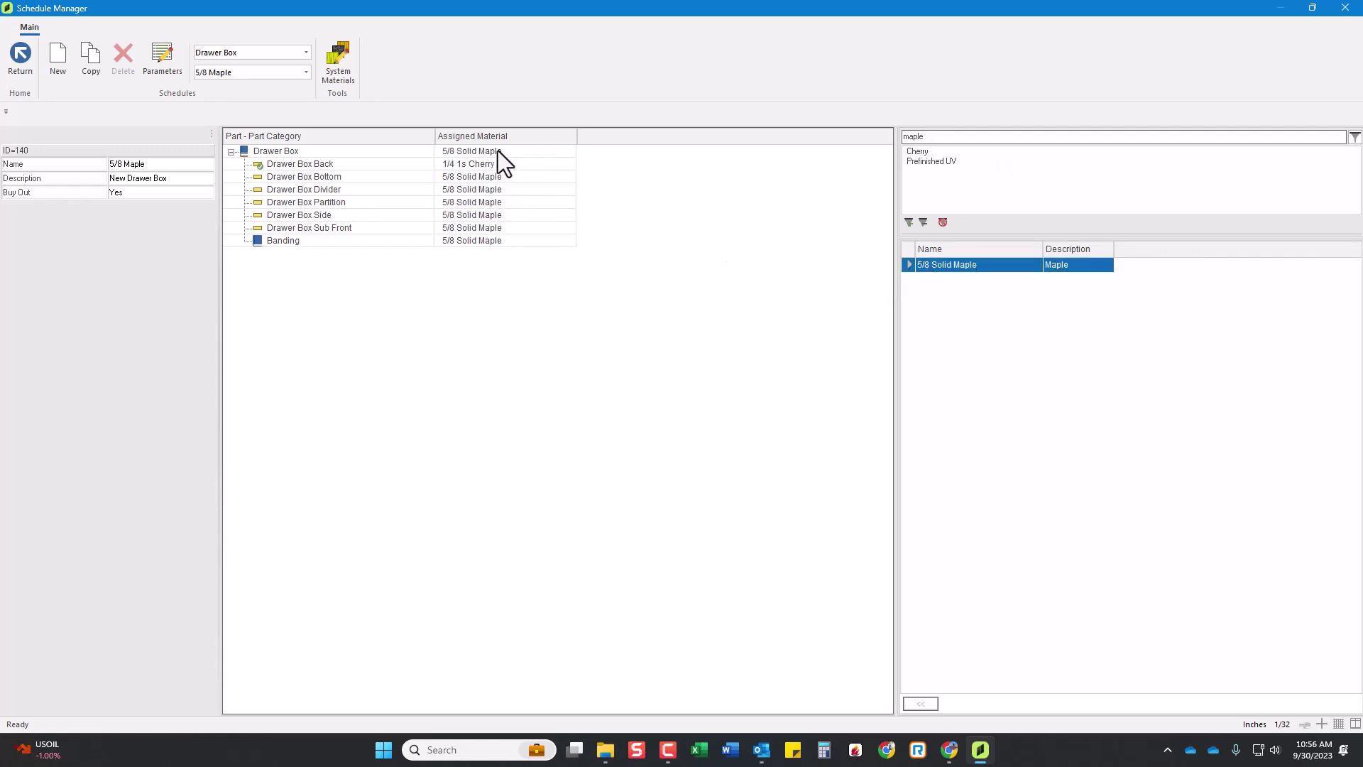
{"action": "left_click", "coordinate": [329, 165]}
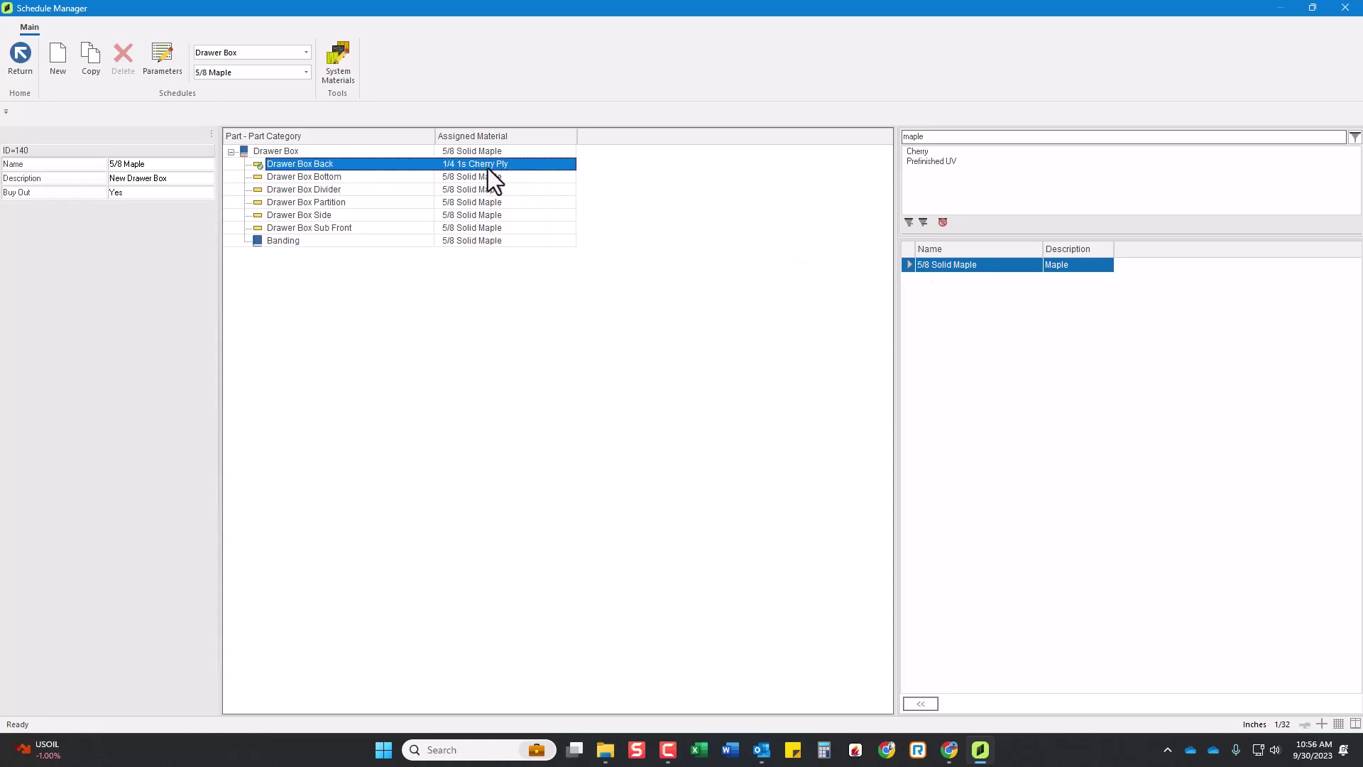
{"action": "right_click", "coordinate": [488, 169]}
{"action": "left_click", "coordinate": [433, 204]}
{"action": "left_click", "coordinate": [949, 265]}
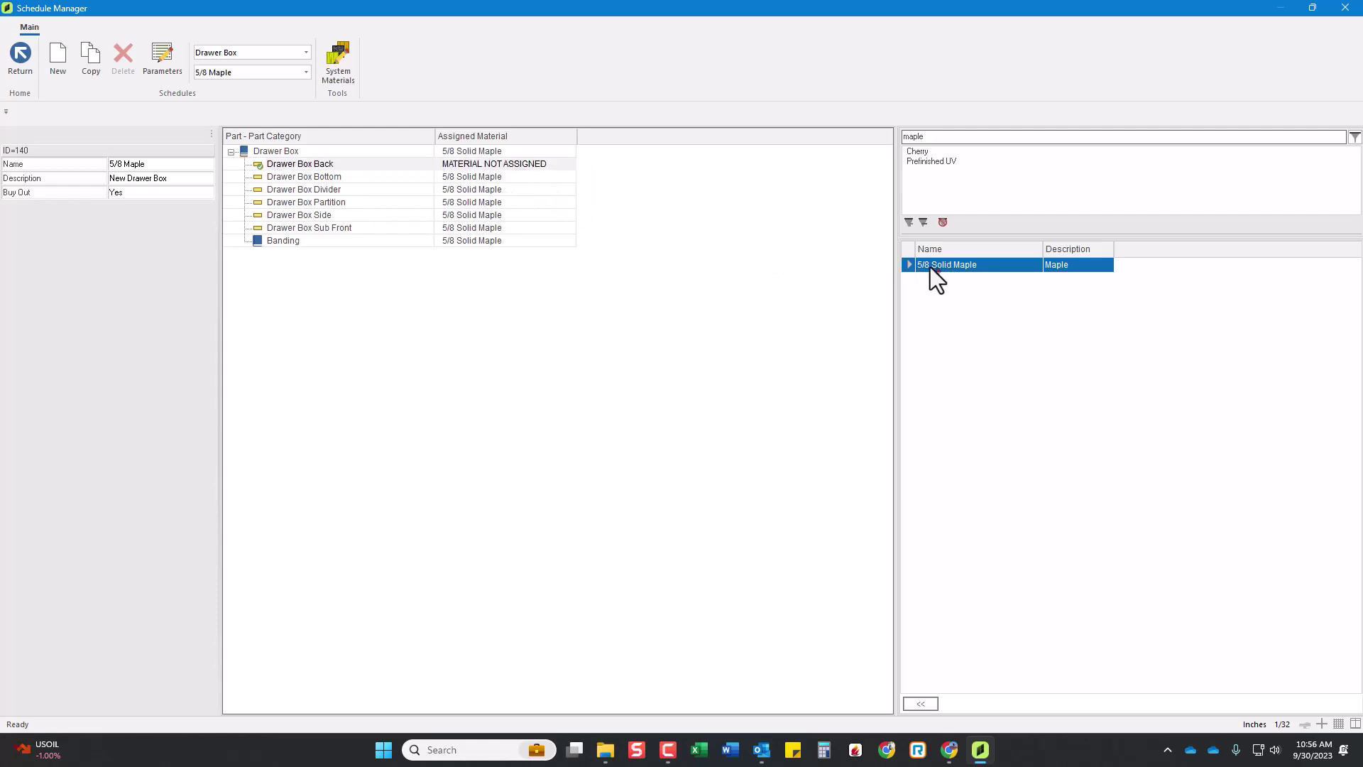
{"action": "left_click_drag", "start_coordinate": [489, 157], "coordinate": [479, 163]}
- Remove the material from Drawer Box Back and set that part to match its parent material
{"action": "right_click", "coordinate": [478, 165]}
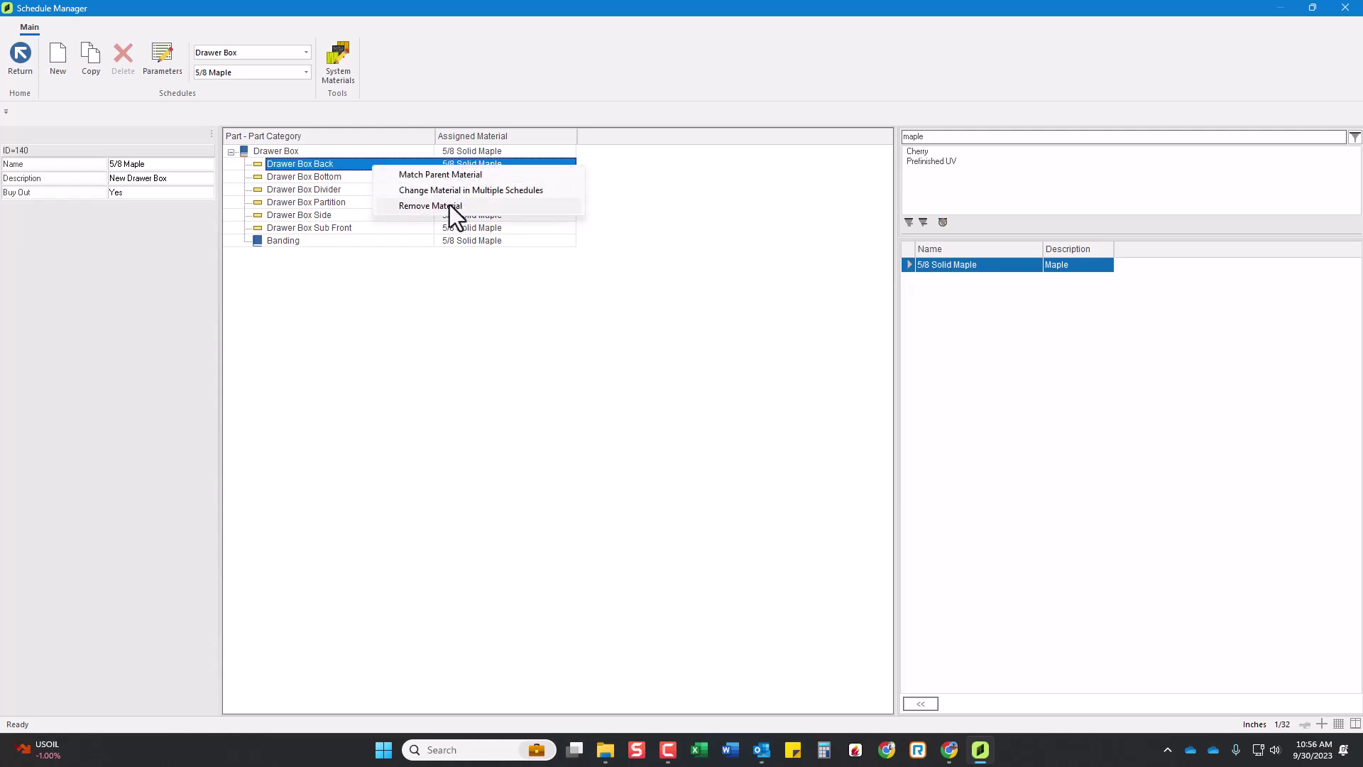
{"action": "left_click", "coordinate": [449, 205]}
{"action": "right_click", "coordinate": [490, 165]}
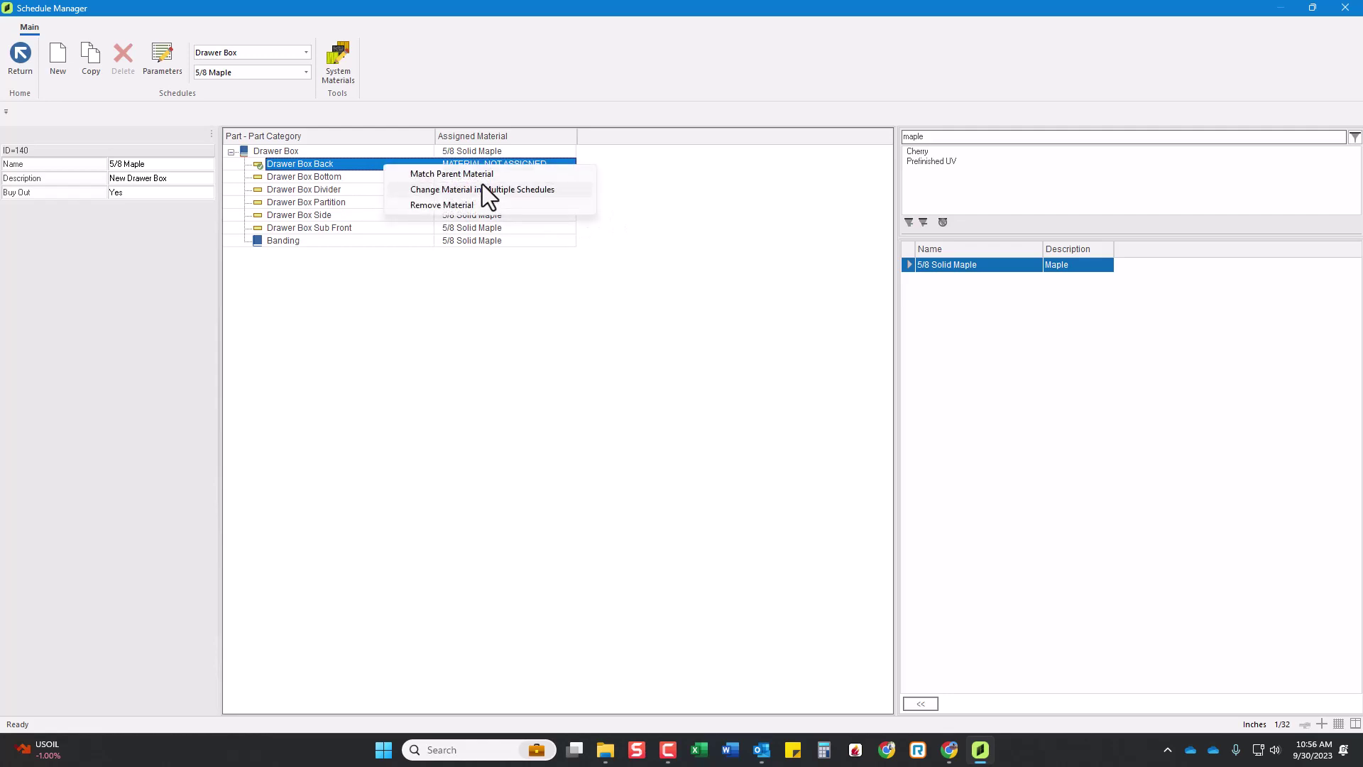
{"action": "left_click", "coordinate": [450, 177]}
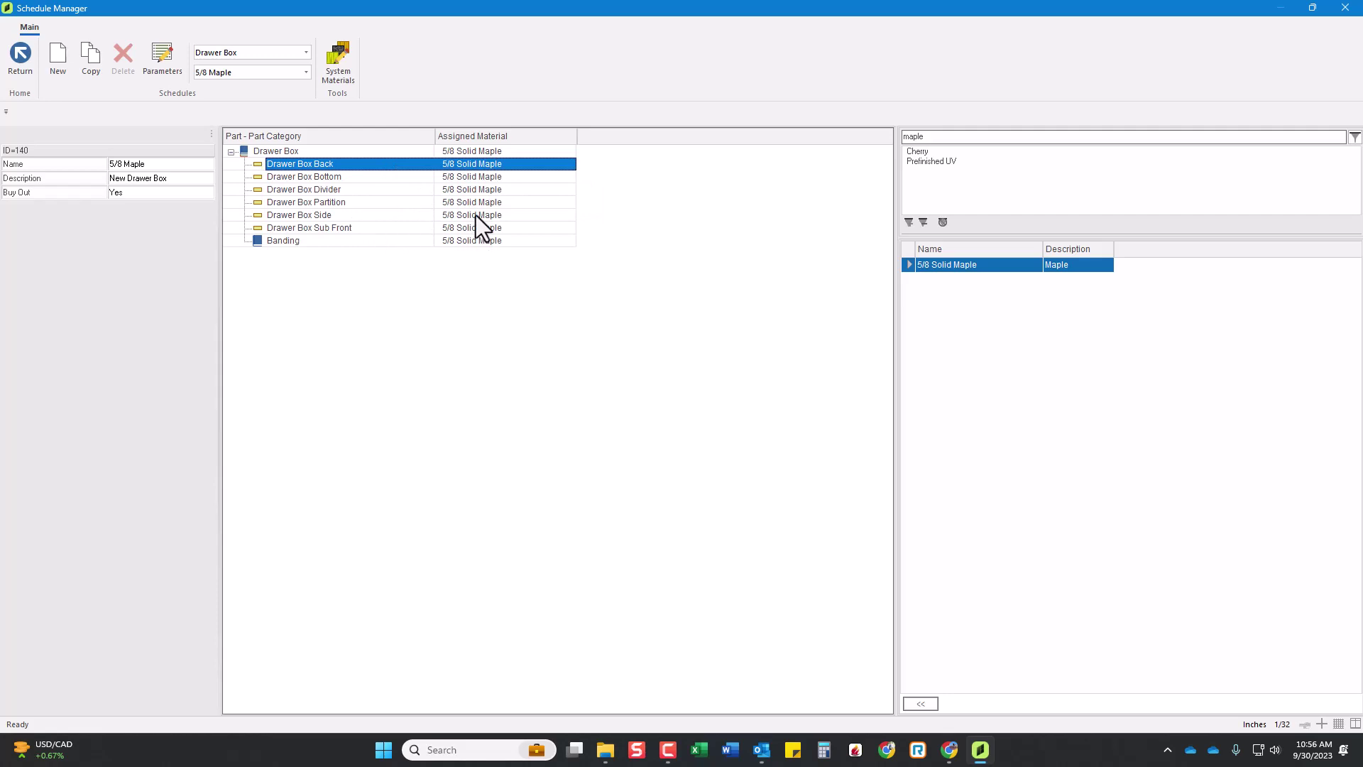
- Show the Prefinished UV materials and assign 1/4 1s Prefinished UV to Drawer Box Bottom
{"action": "left_click", "coordinate": [318, 204]}
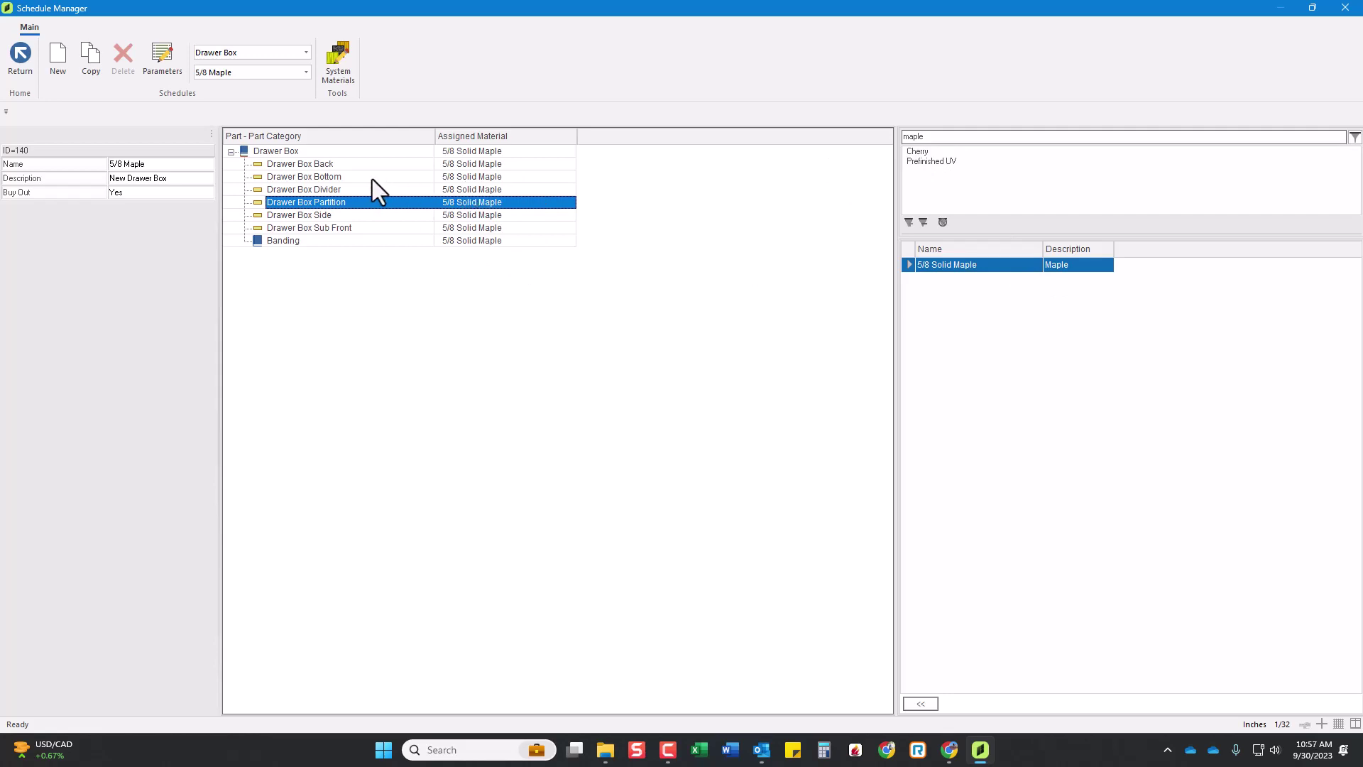
{"action": "left_click", "coordinate": [932, 162]}
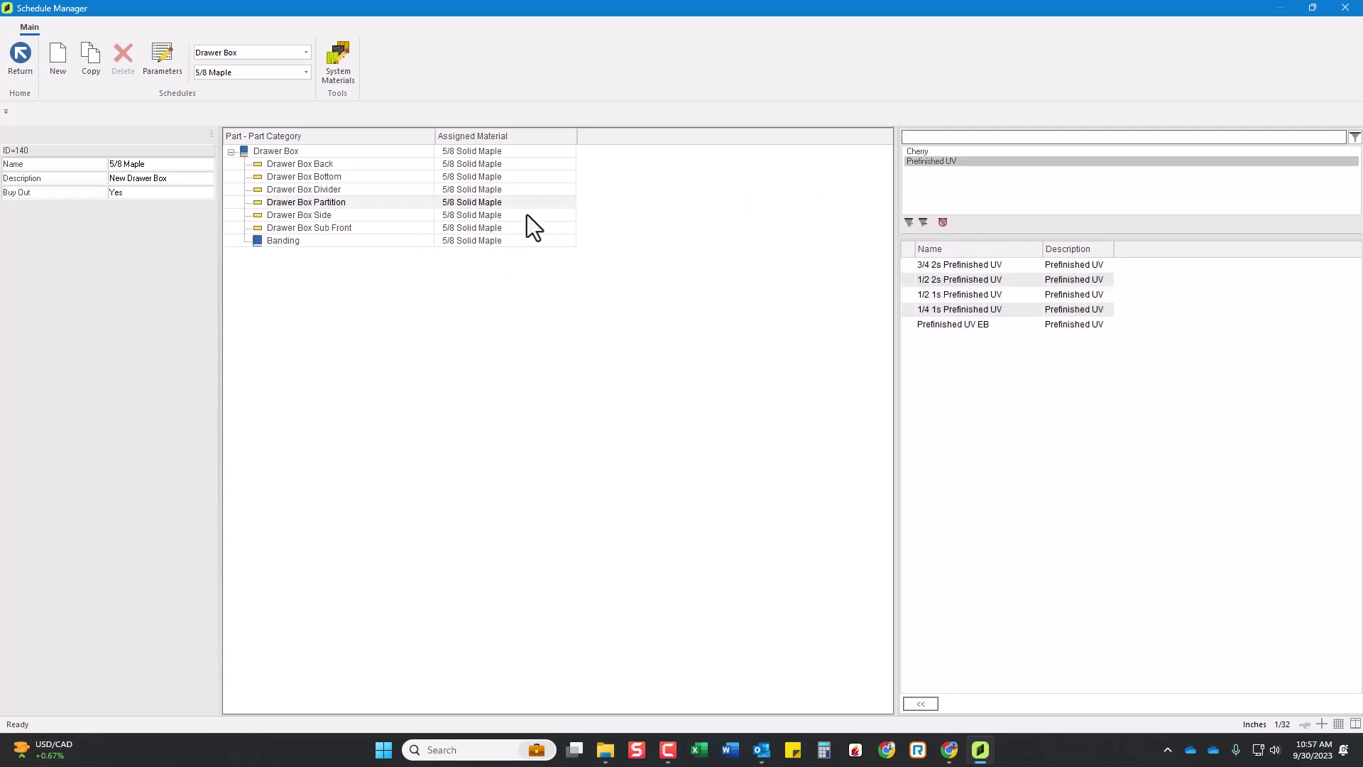
{"action": "left_click_drag", "start_coordinate": [960, 310], "coordinate": [565, 218]}
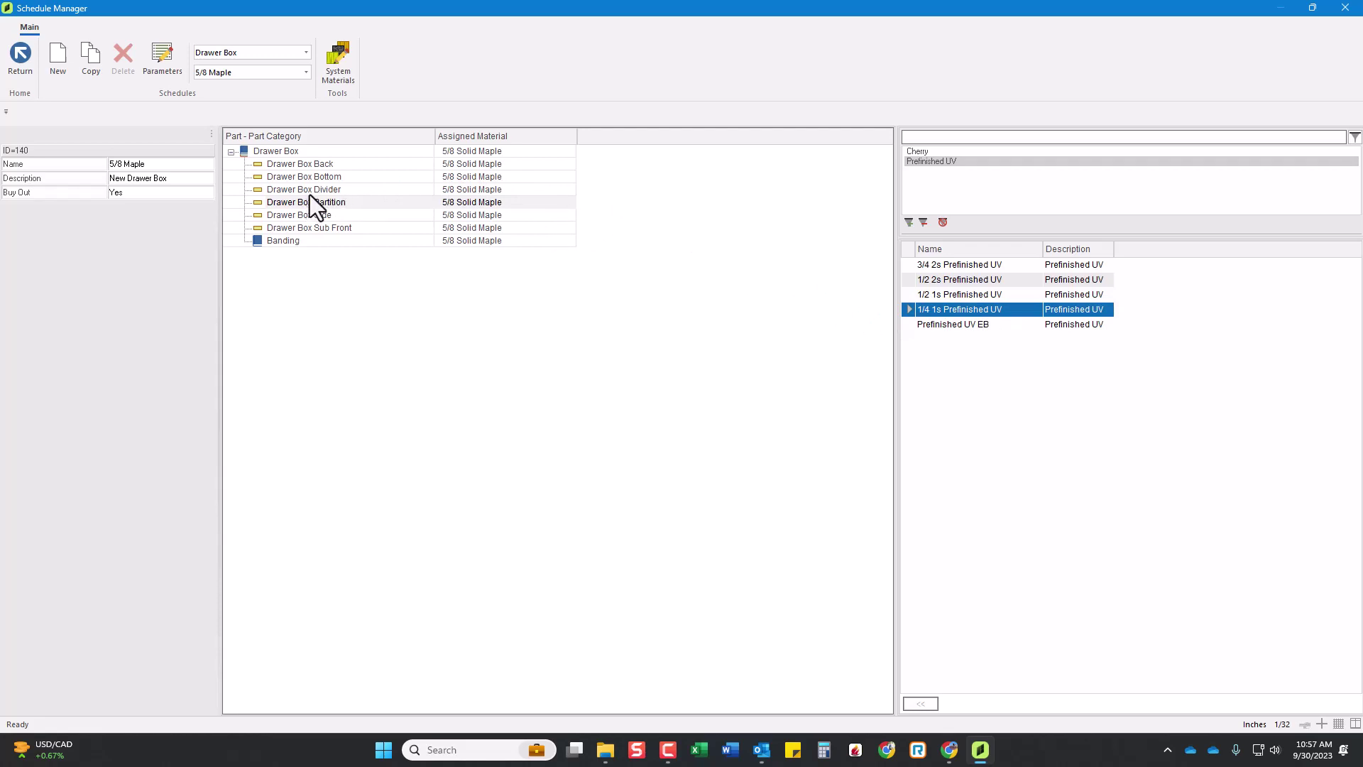
{"action": "left_click", "coordinate": [348, 176]}
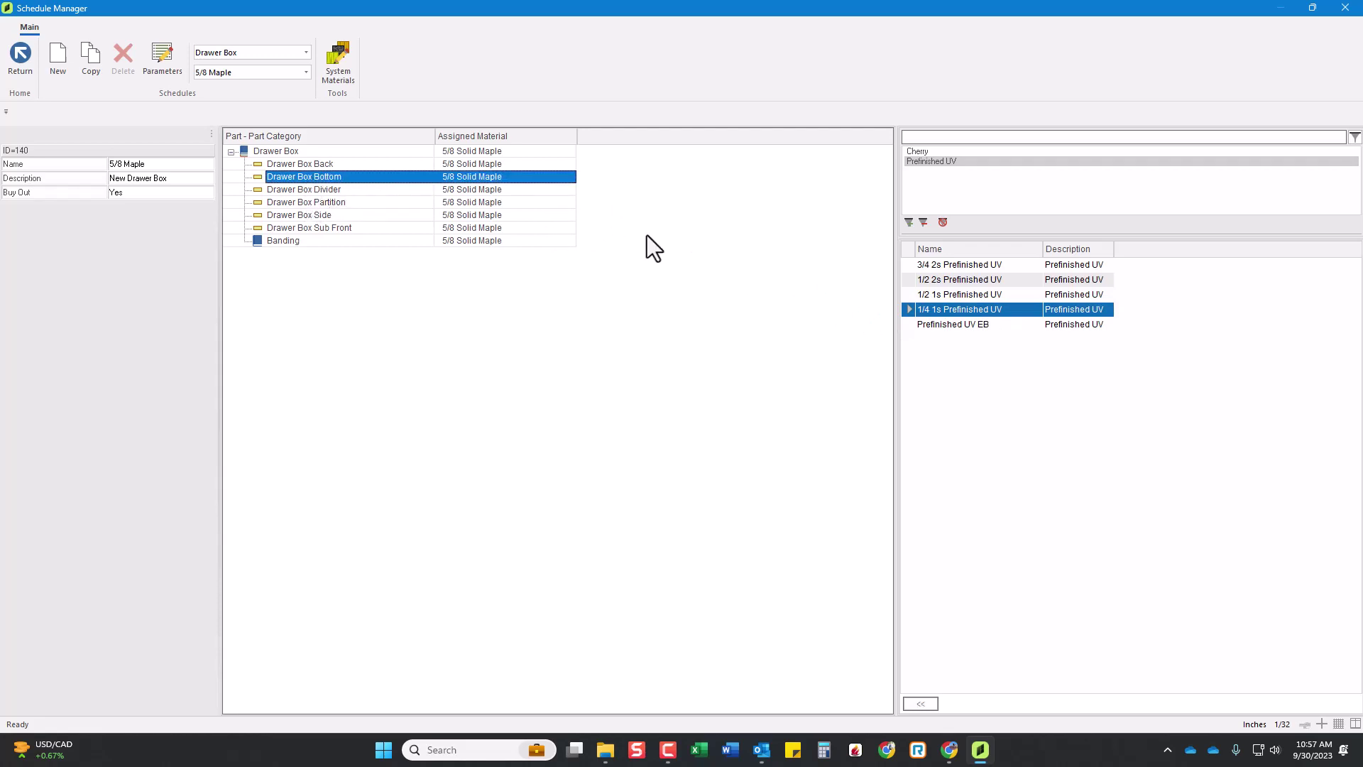
{"action": "left_click", "coordinate": [925, 313]}
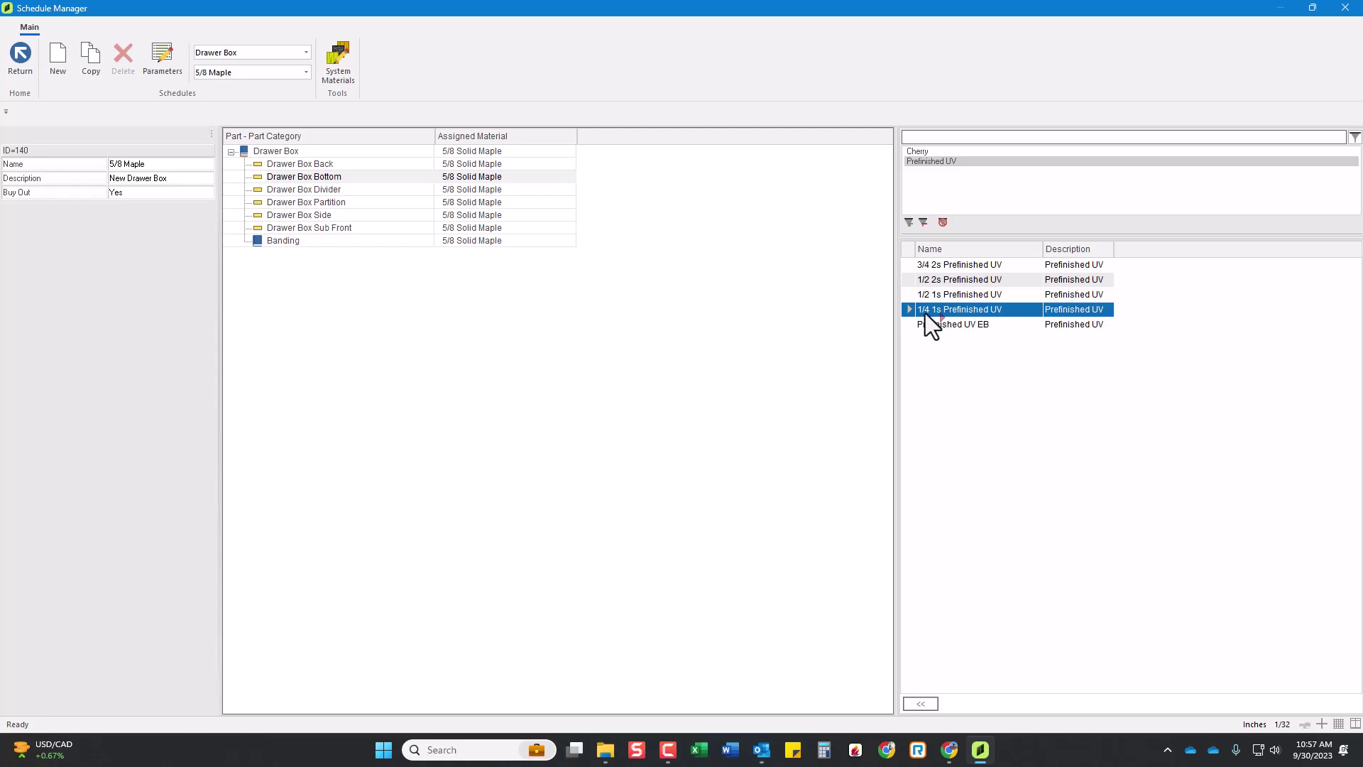
{"action": "double_click", "coordinate": [470, 179]}
- Remove the assigned material from the Banding of the 5/8 Maple drawer box schedule
{"action": "left_click", "coordinate": [292, 241]}
{"action": "right_click", "coordinate": [467, 244]}
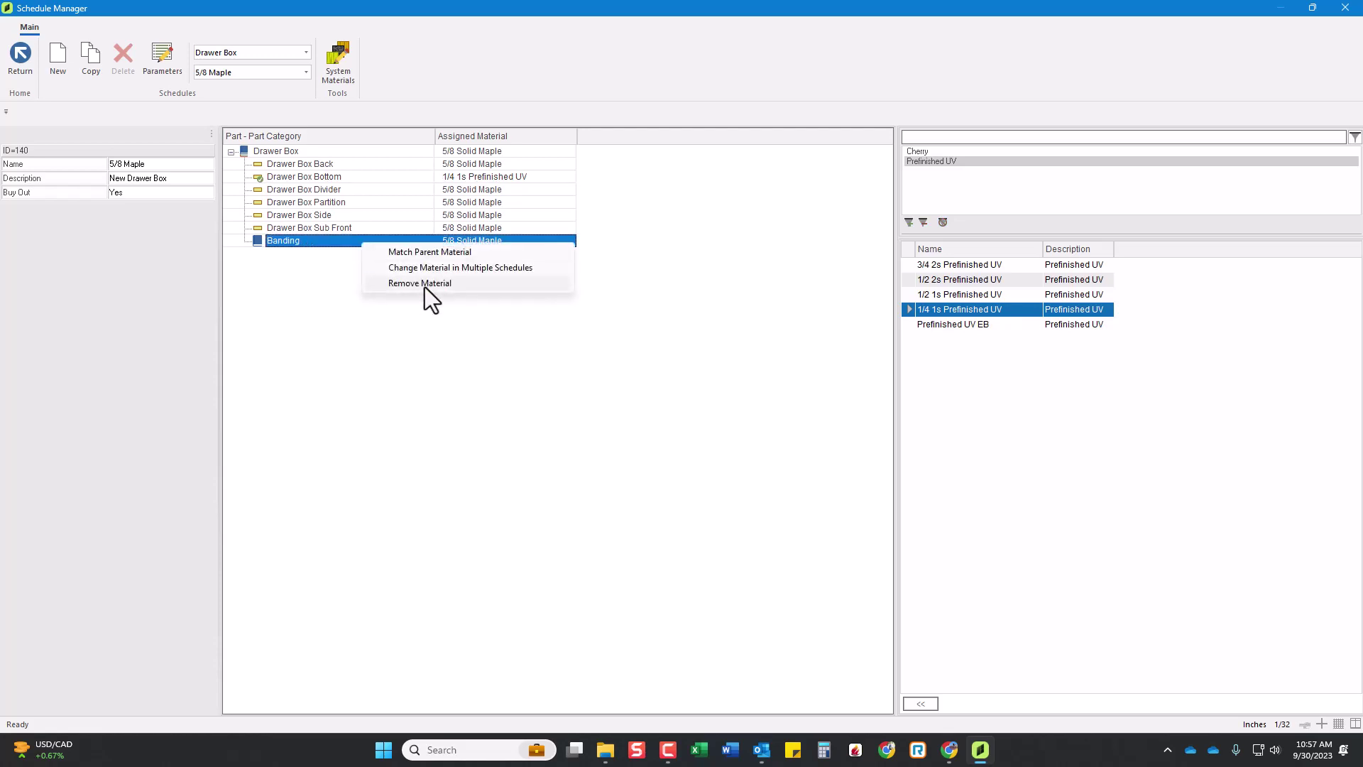
{"action": "left_click", "coordinate": [424, 285]}
{"action": "left_click", "coordinate": [471, 229]}
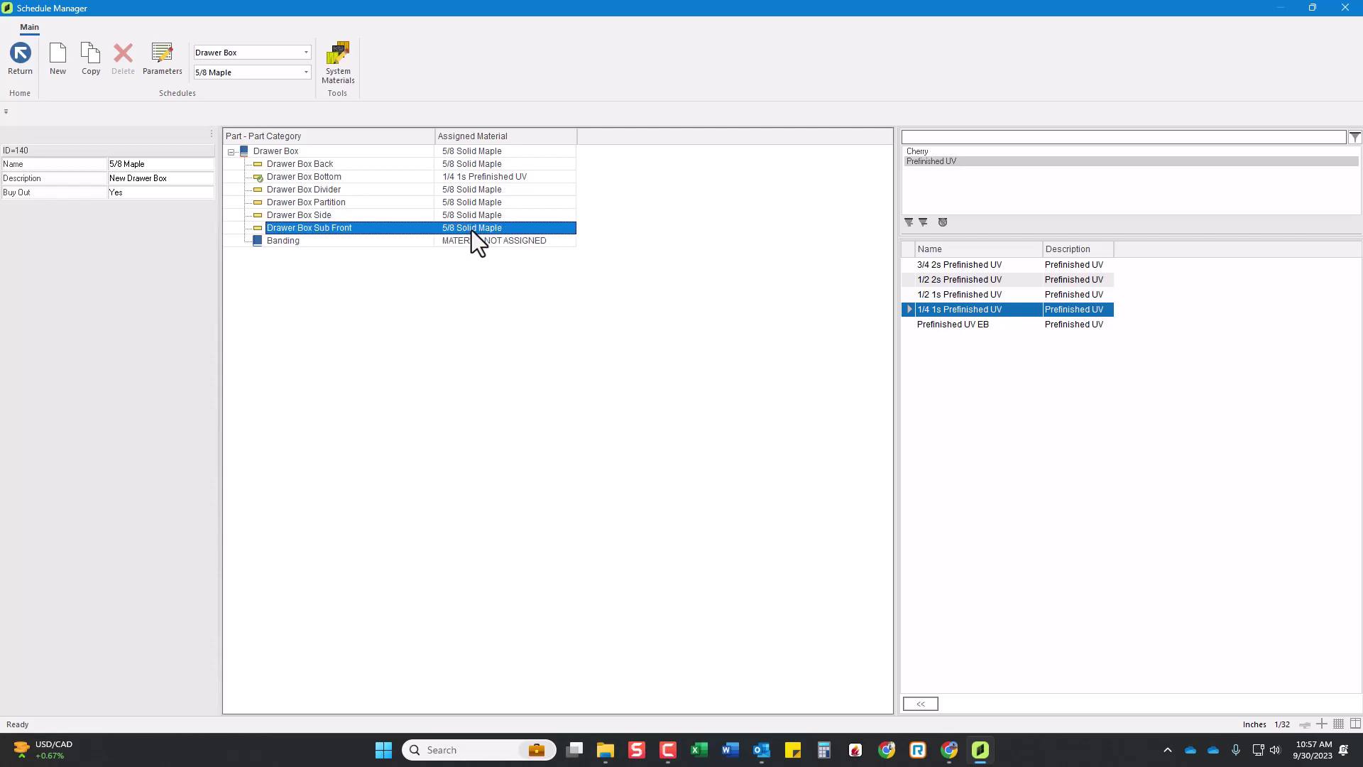
{"action": "left_click", "coordinate": [476, 215]}
{"action": "left_click", "coordinate": [479, 201]}
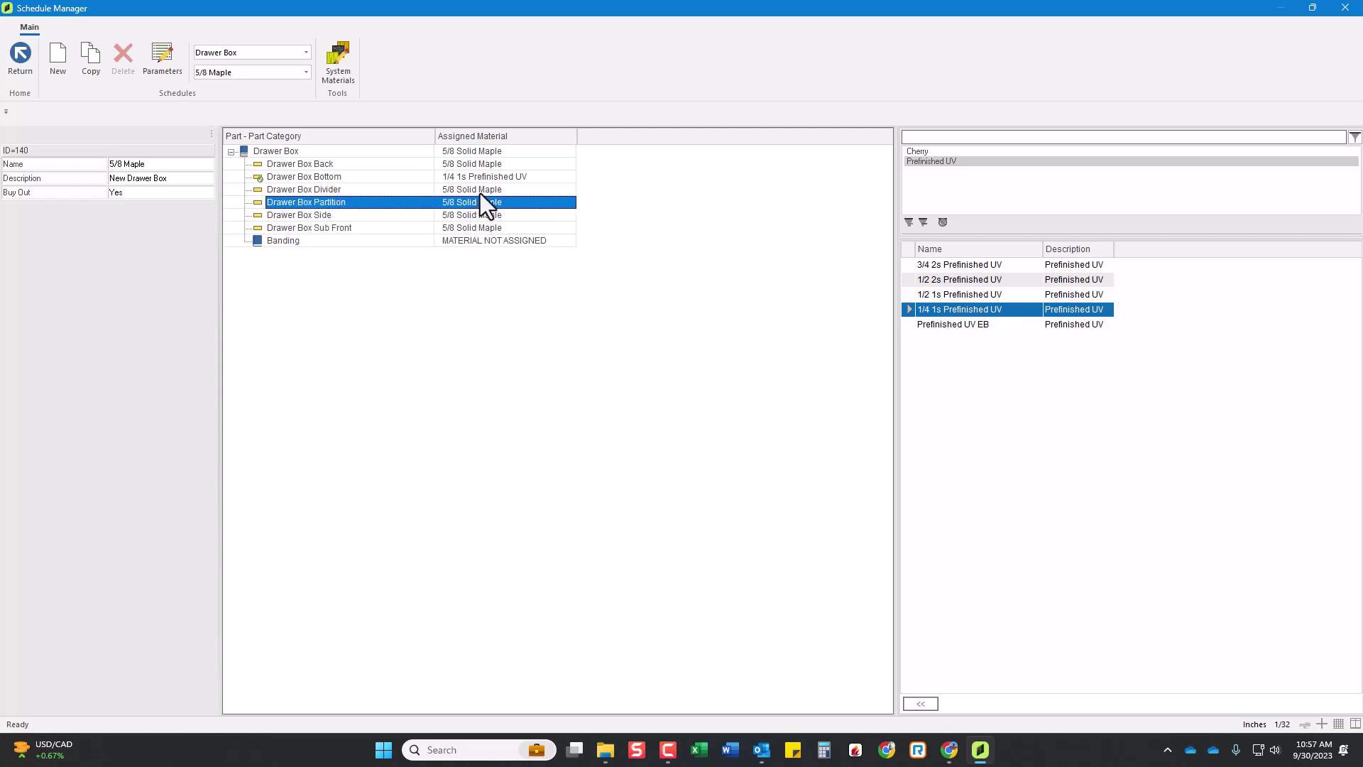
{"action": "left_click", "coordinate": [478, 189]}
{"action": "left_click", "coordinate": [476, 168]}
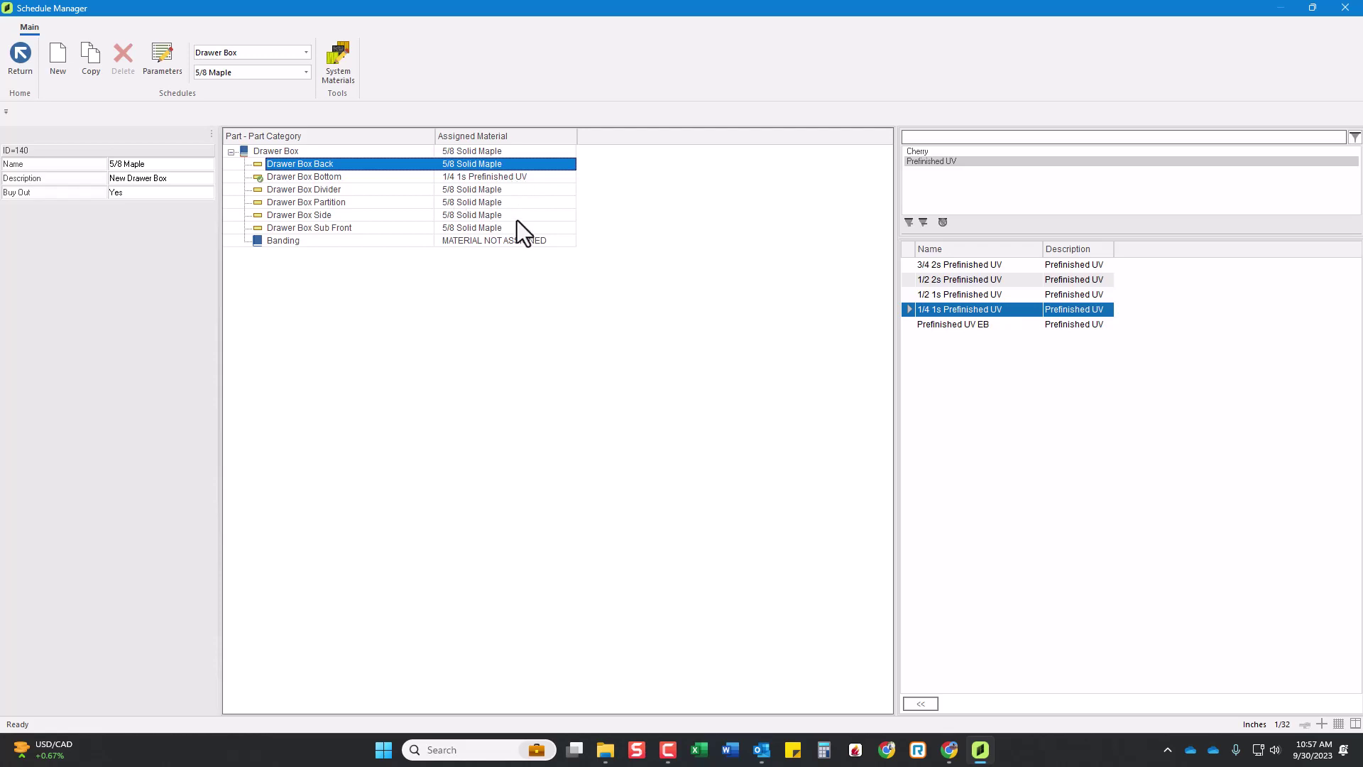
- Copy the 5/8 Maple drawer box schedule as 3/4 Prefinished UV, with an empty description and Buy Out set to No
{"action": "left_click", "coordinate": [88, 57]}
{"action": "left_click", "coordinate": [163, 169]}
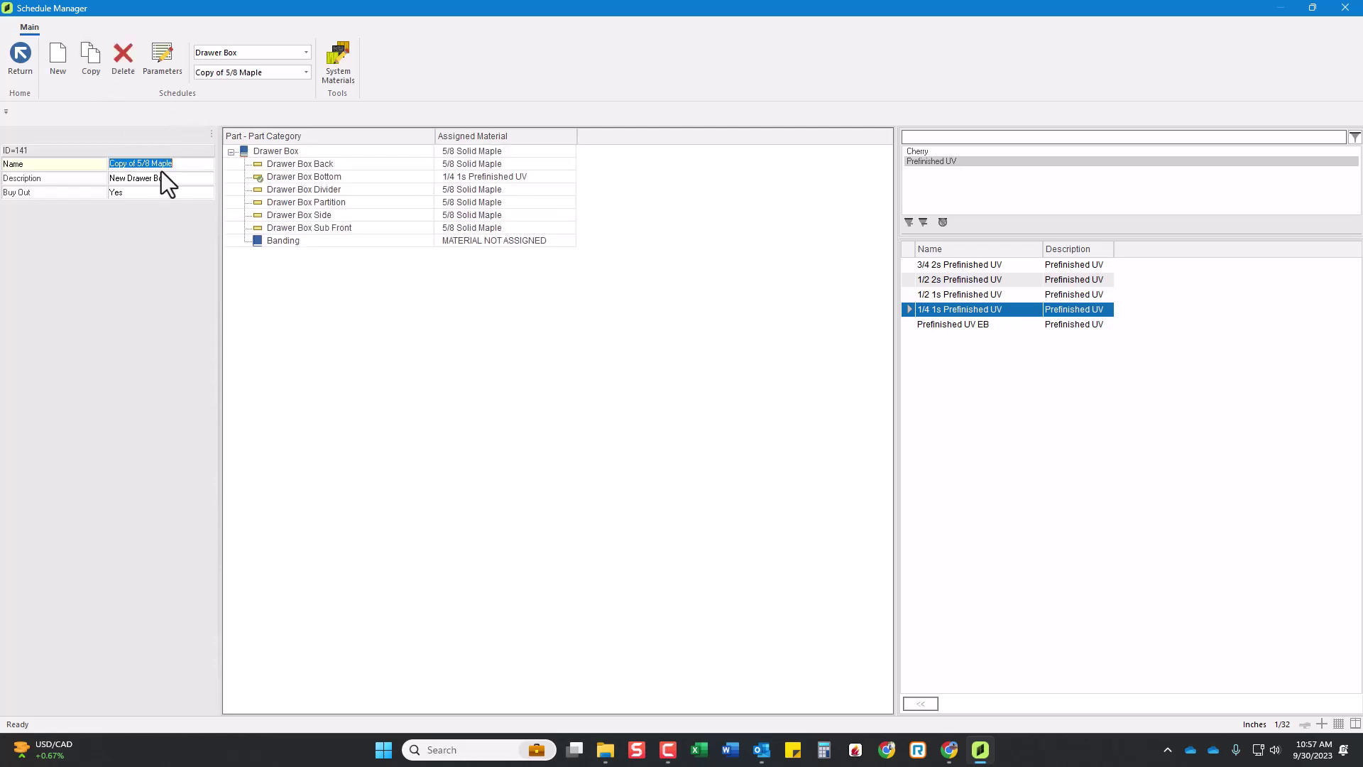
{"action": "type", "text": "3/4 Prefinished UV"}
{"action": "left_click", "coordinate": [145, 176]}
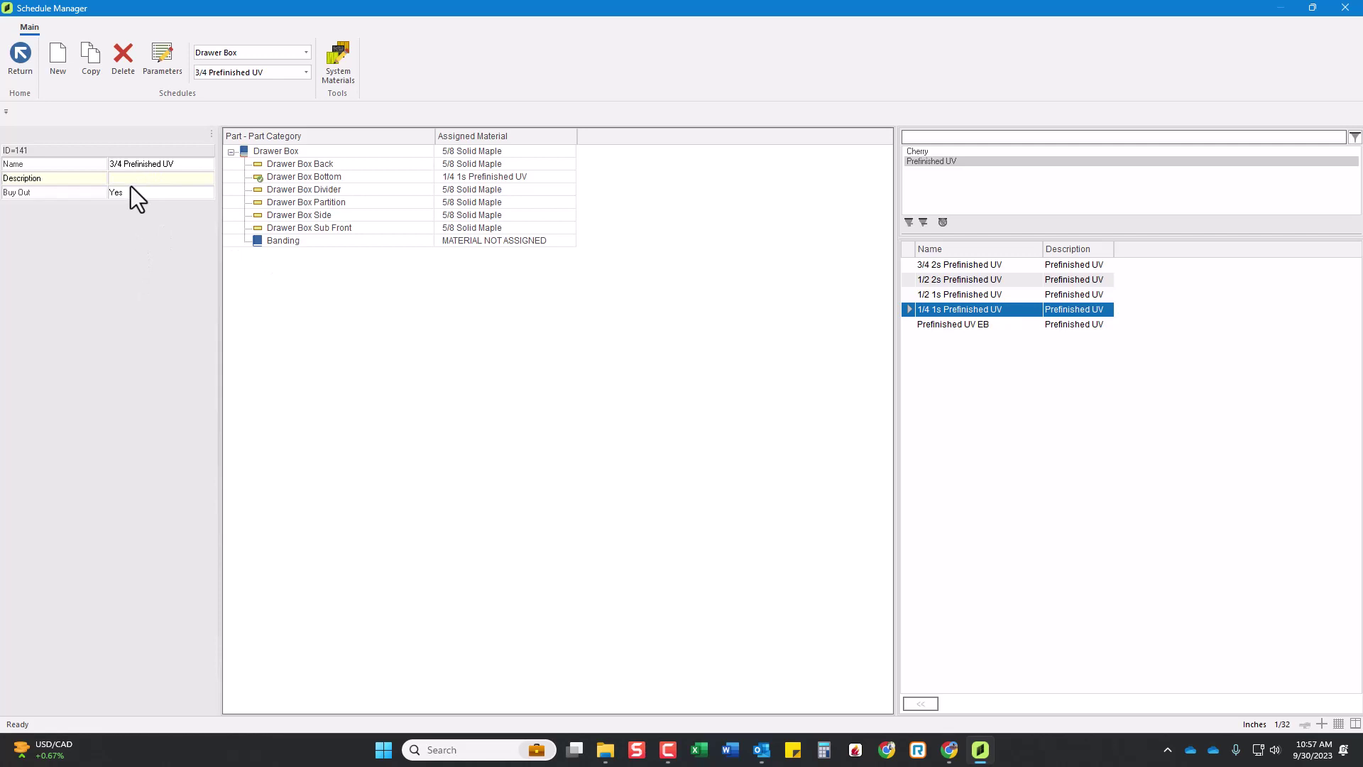
{"action": "left_click", "coordinate": [126, 193]}
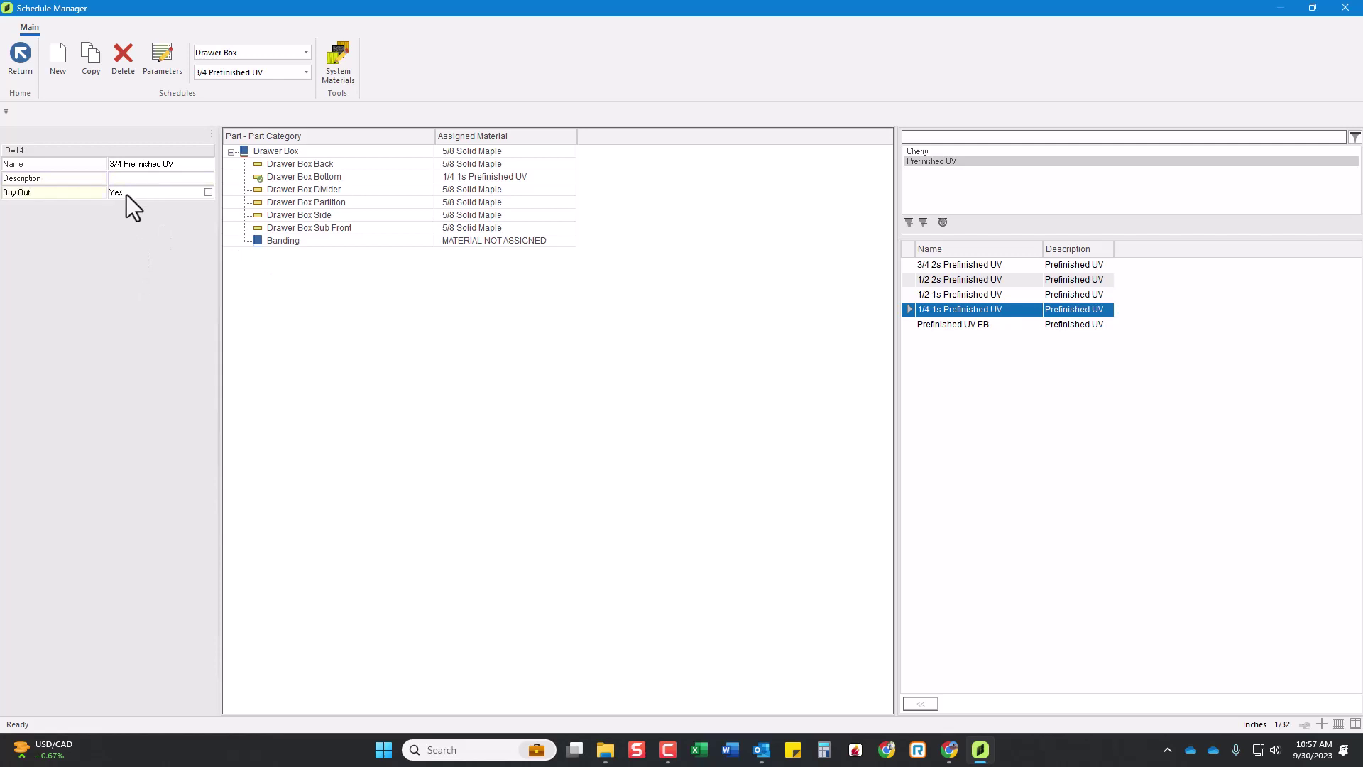
- Assign 3/4 2s Prefinished UV to the whole Drawer Box and Prefinished UV EB to its Banding
{"action": "left_click", "coordinate": [931, 161]}
{"action": "left_click", "coordinate": [946, 266]}
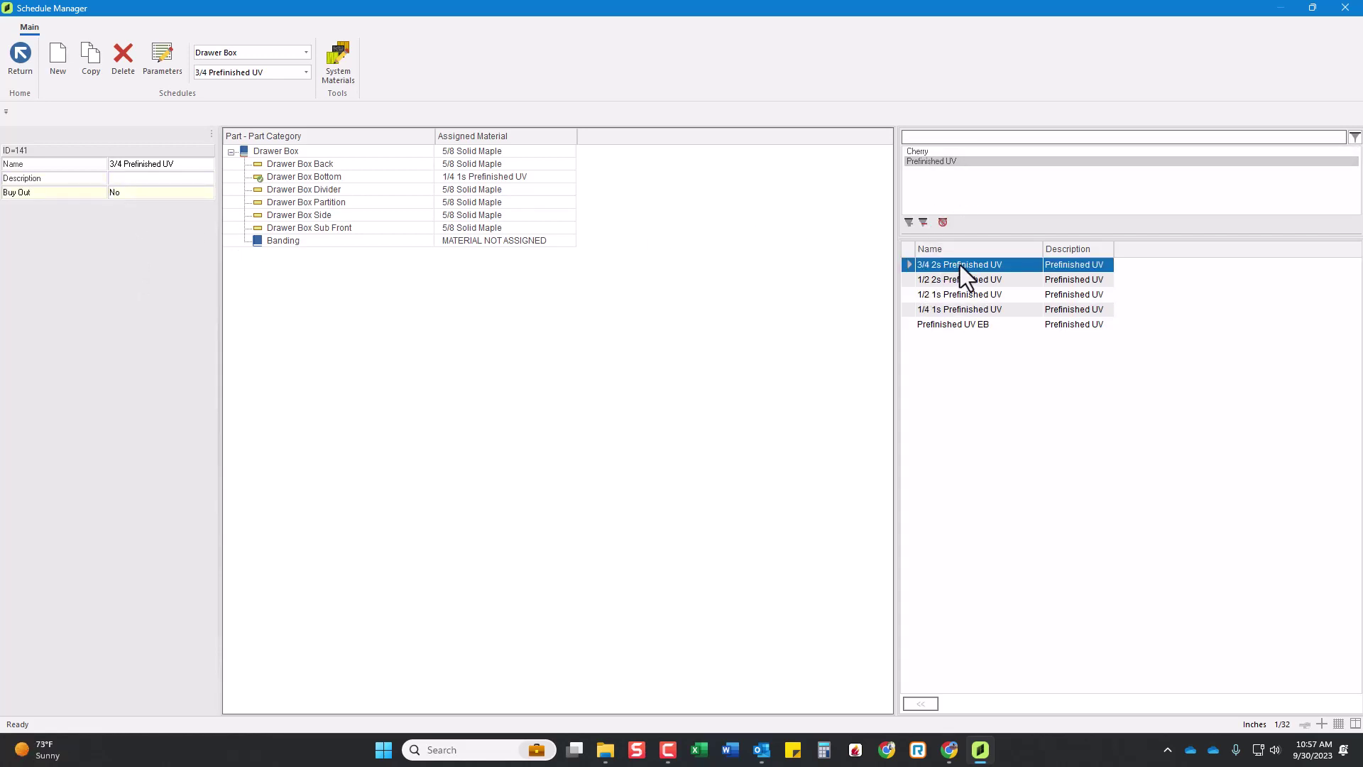
{"action": "left_click", "coordinate": [475, 152]}
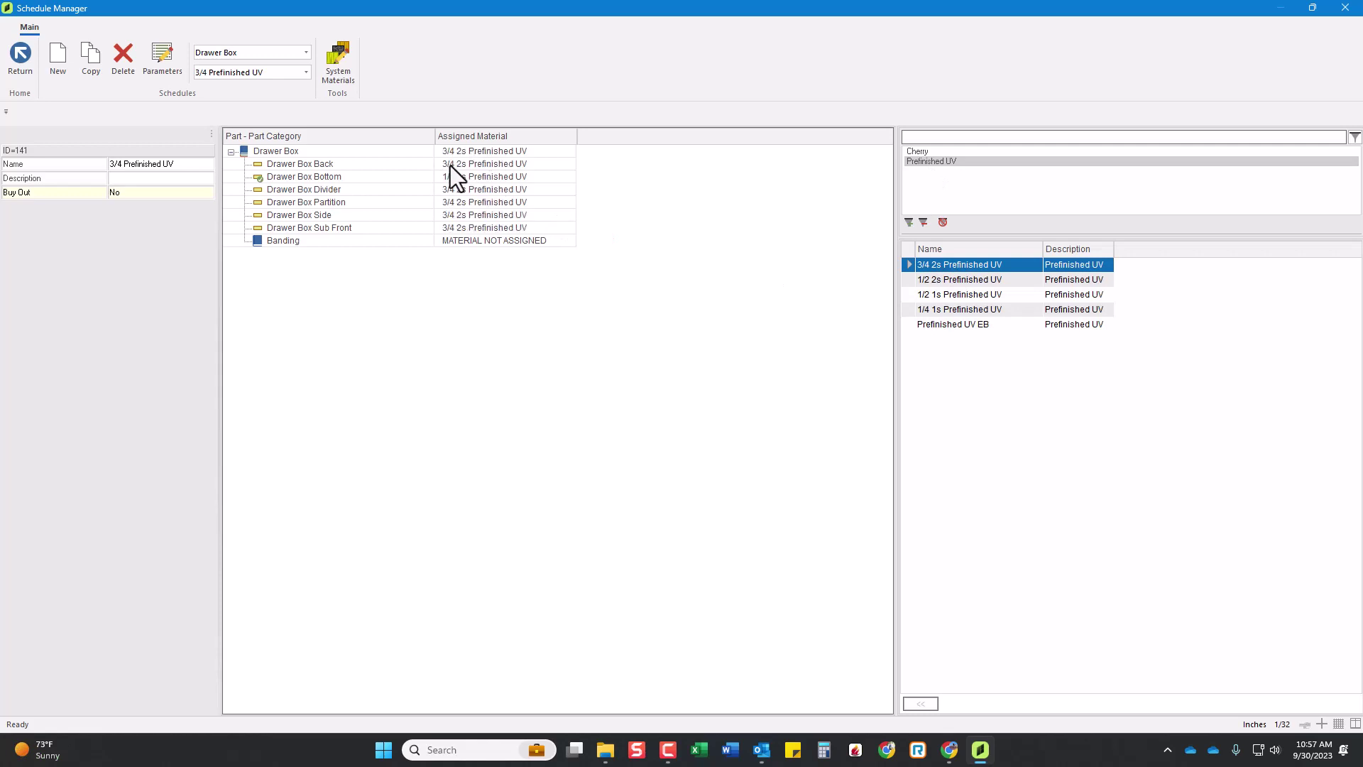
{"action": "left_click", "coordinate": [455, 176]}
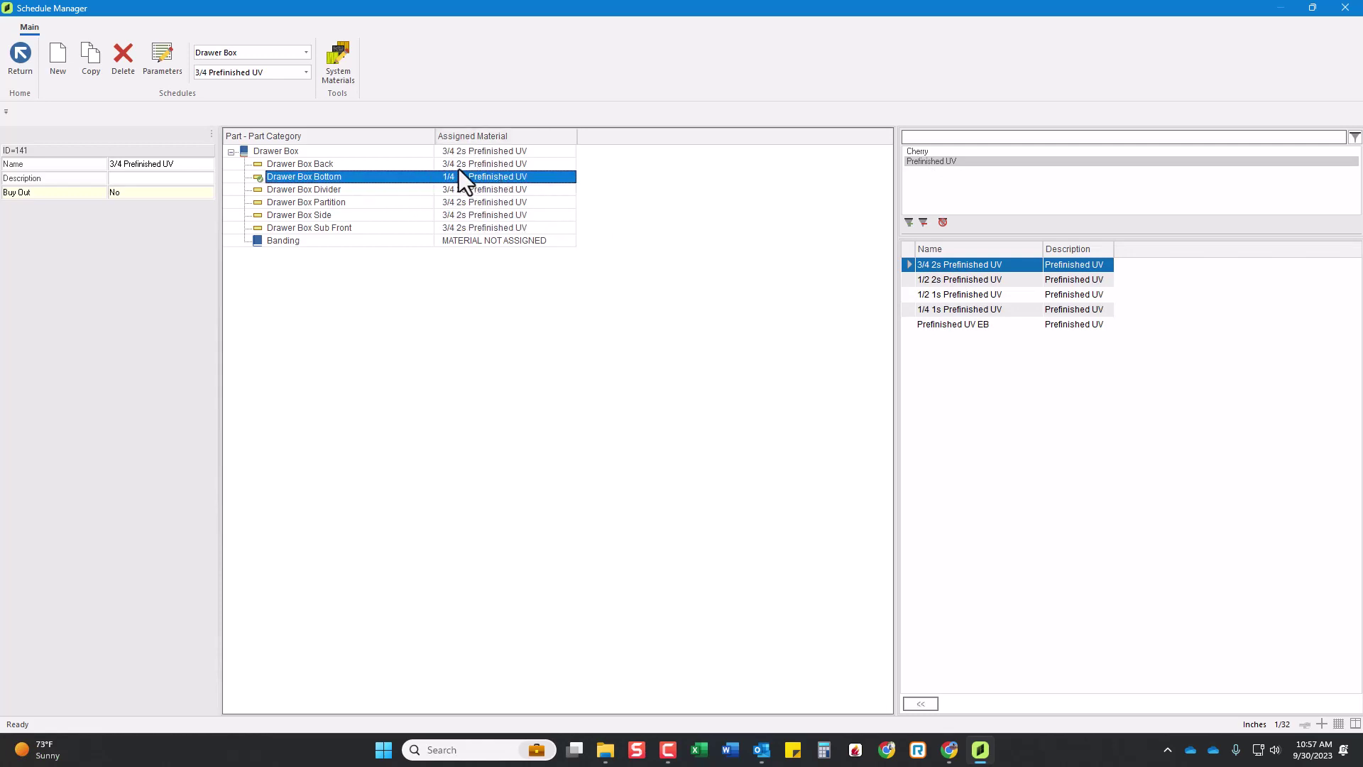
{"action": "left_click", "coordinate": [941, 323]}
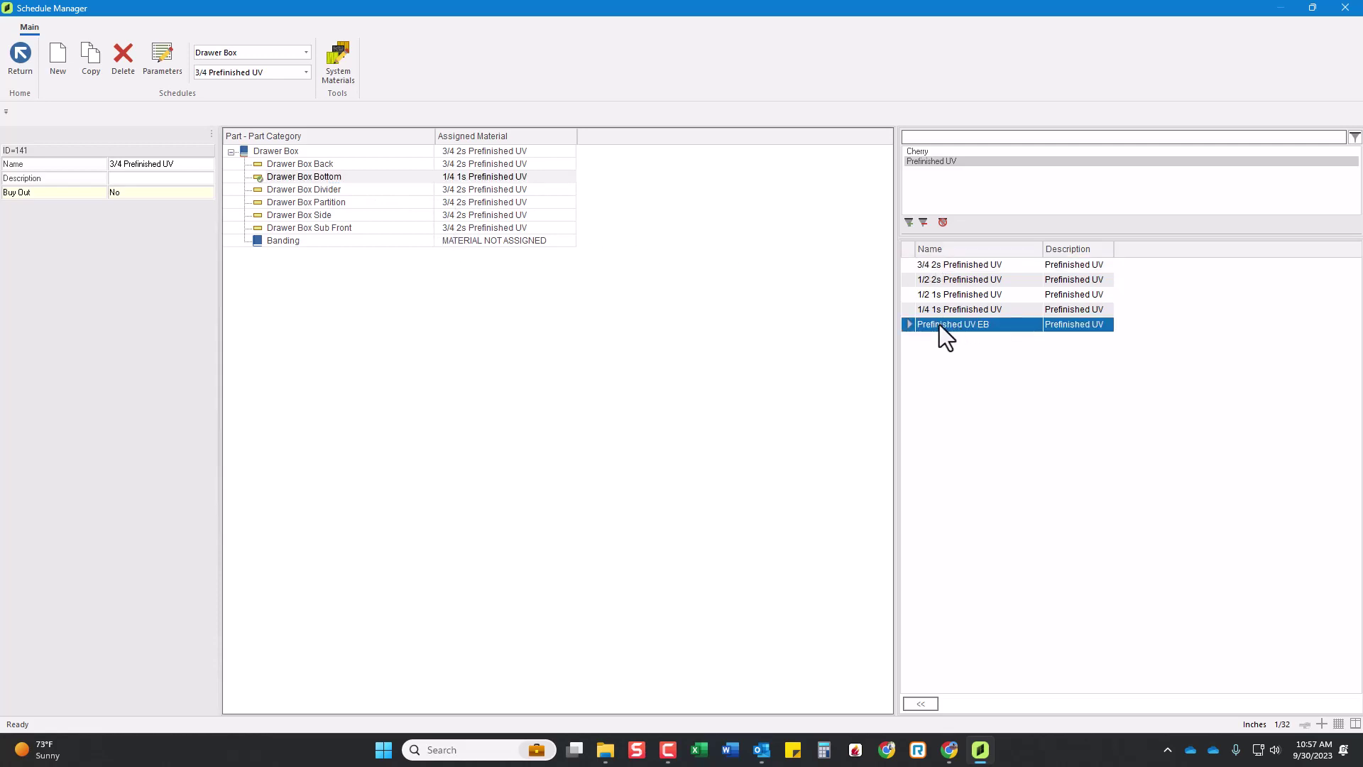
{"action": "left_click", "coordinate": [512, 242]}
- Switch to the Roll Out schedules, rename New Roll Out as 5/8 Maple and clear its description
{"action": "left_click", "coordinate": [275, 55]}
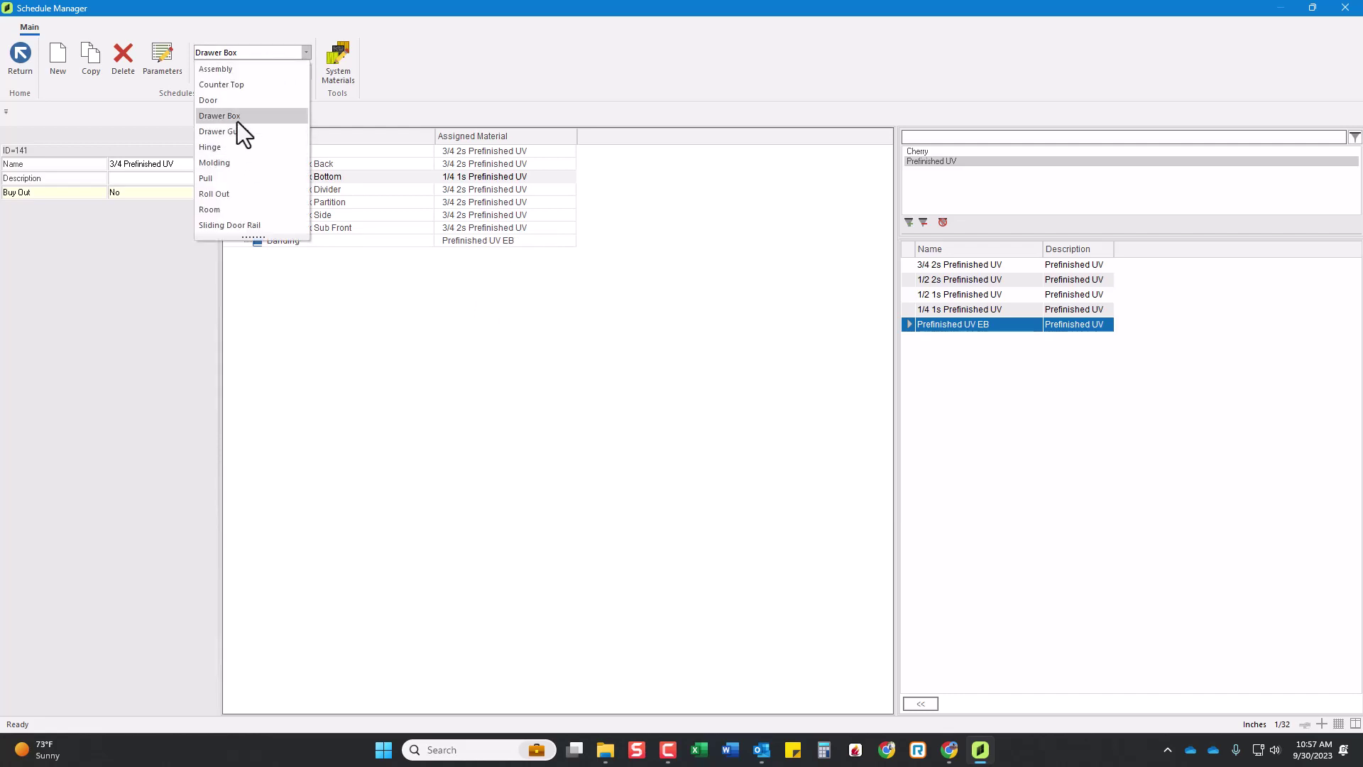
{"action": "left_click", "coordinate": [228, 197]}
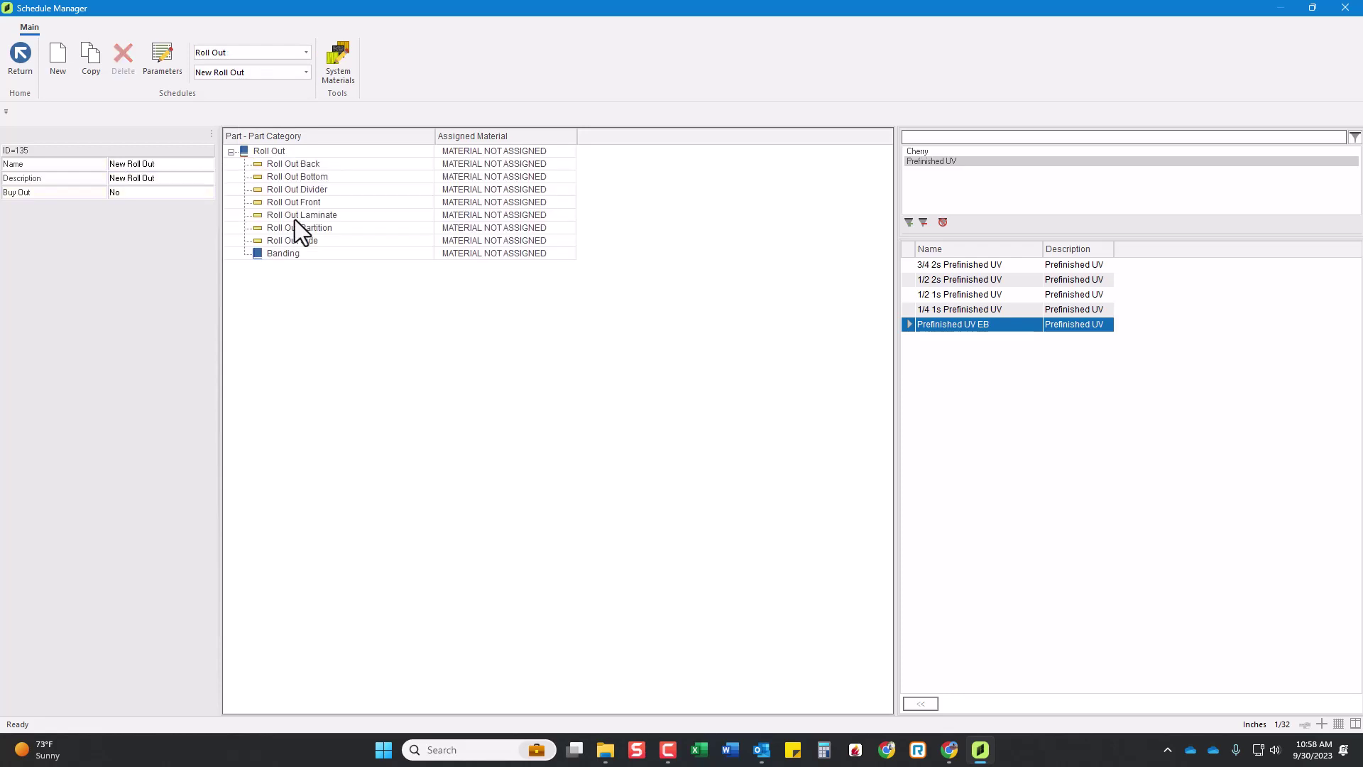
{"action": "left_click", "coordinate": [140, 161]}
{"action": "type", "text": "5/8 Ma"}
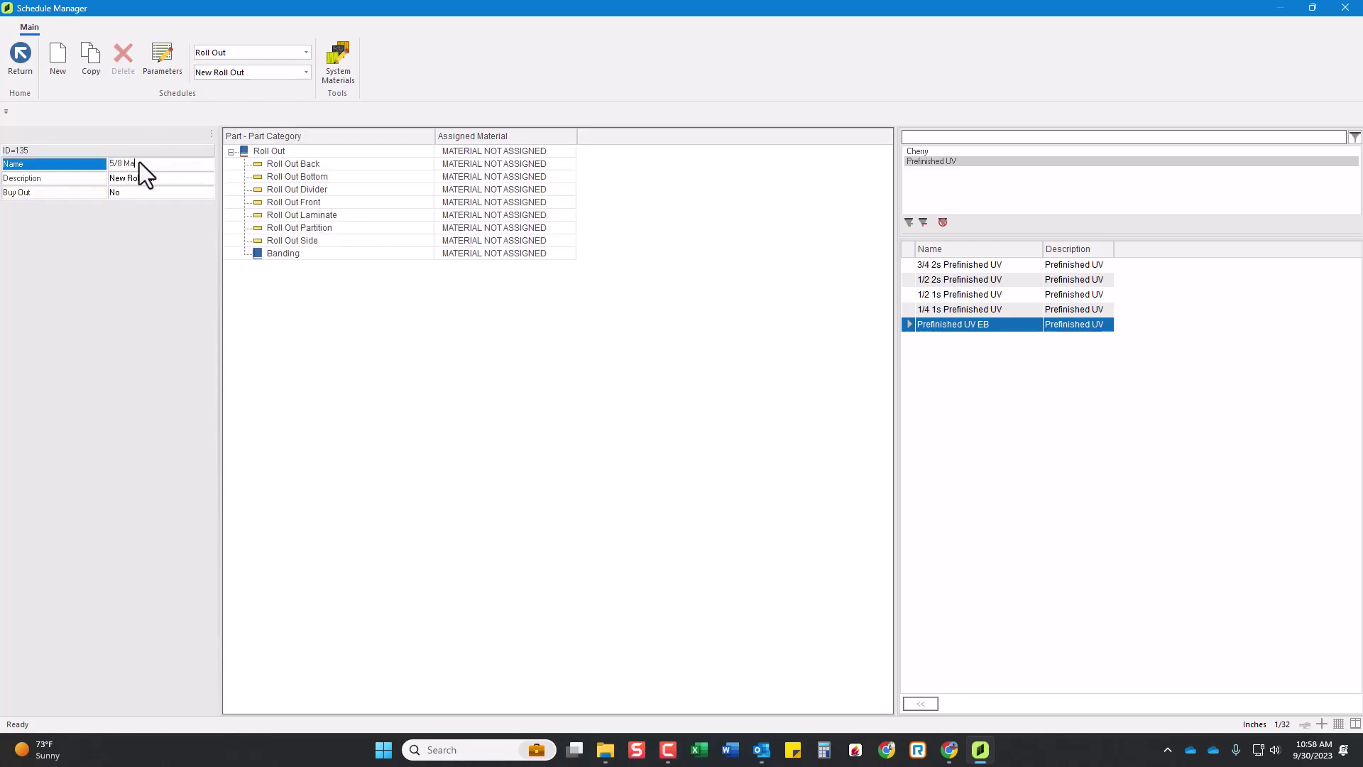
{"action": "type", "text": "ple"}
{"action": "key", "text": "Return"}
{"action": "left_click", "coordinate": [147, 177]}
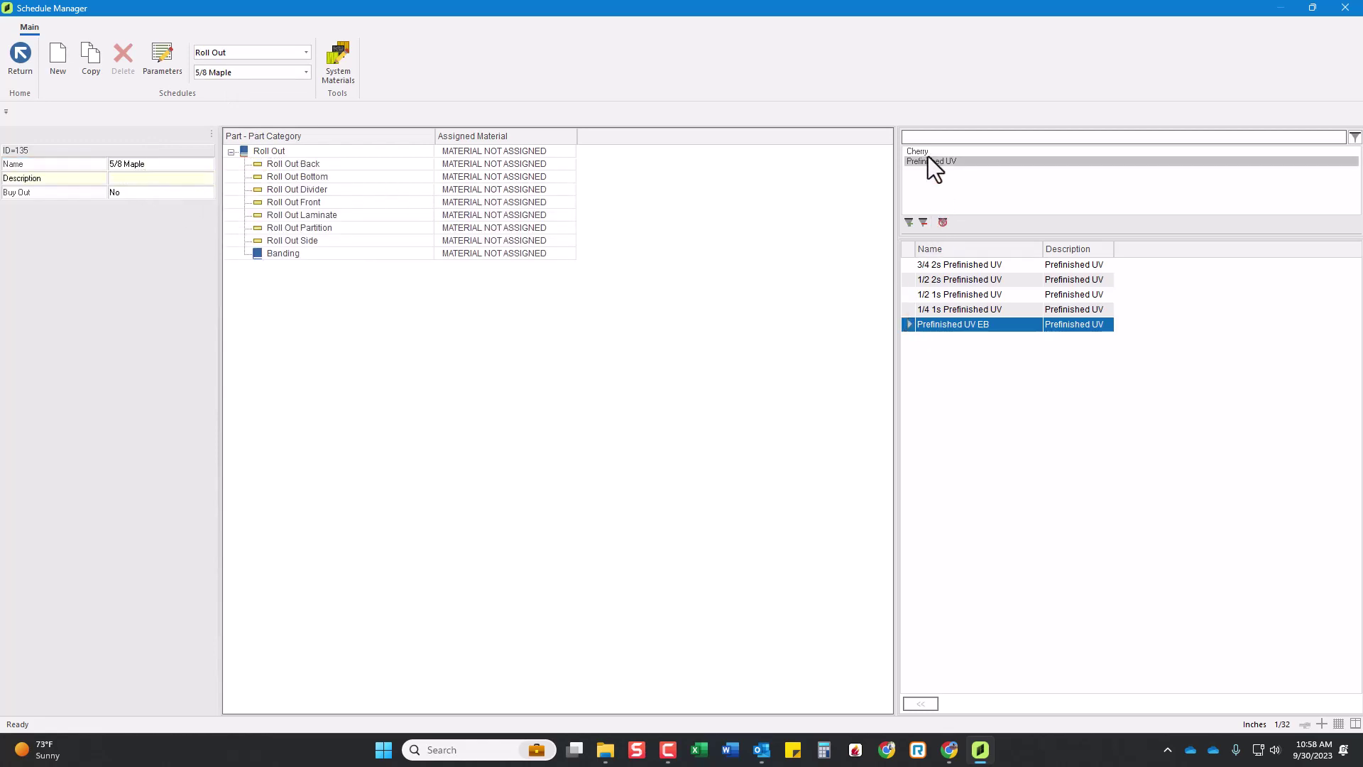
- Filter the materials by maple, assign 5/8 Solid Maple to the whole Roll Out and remove the material from its Banding
{"action": "left_click", "coordinate": [936, 136]}
{"action": "type", "text": "maple"}
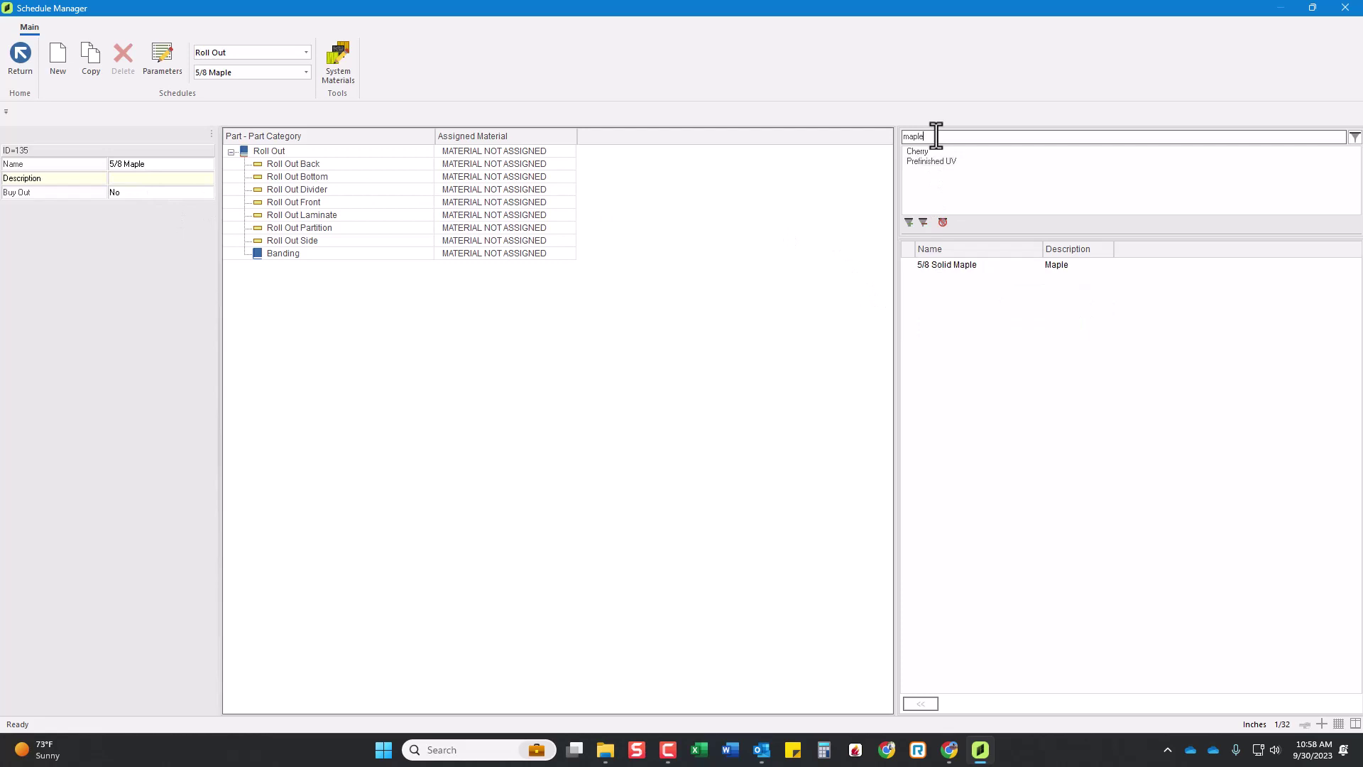
{"action": "left_click_drag", "start_coordinate": [980, 270], "coordinate": [464, 151]}
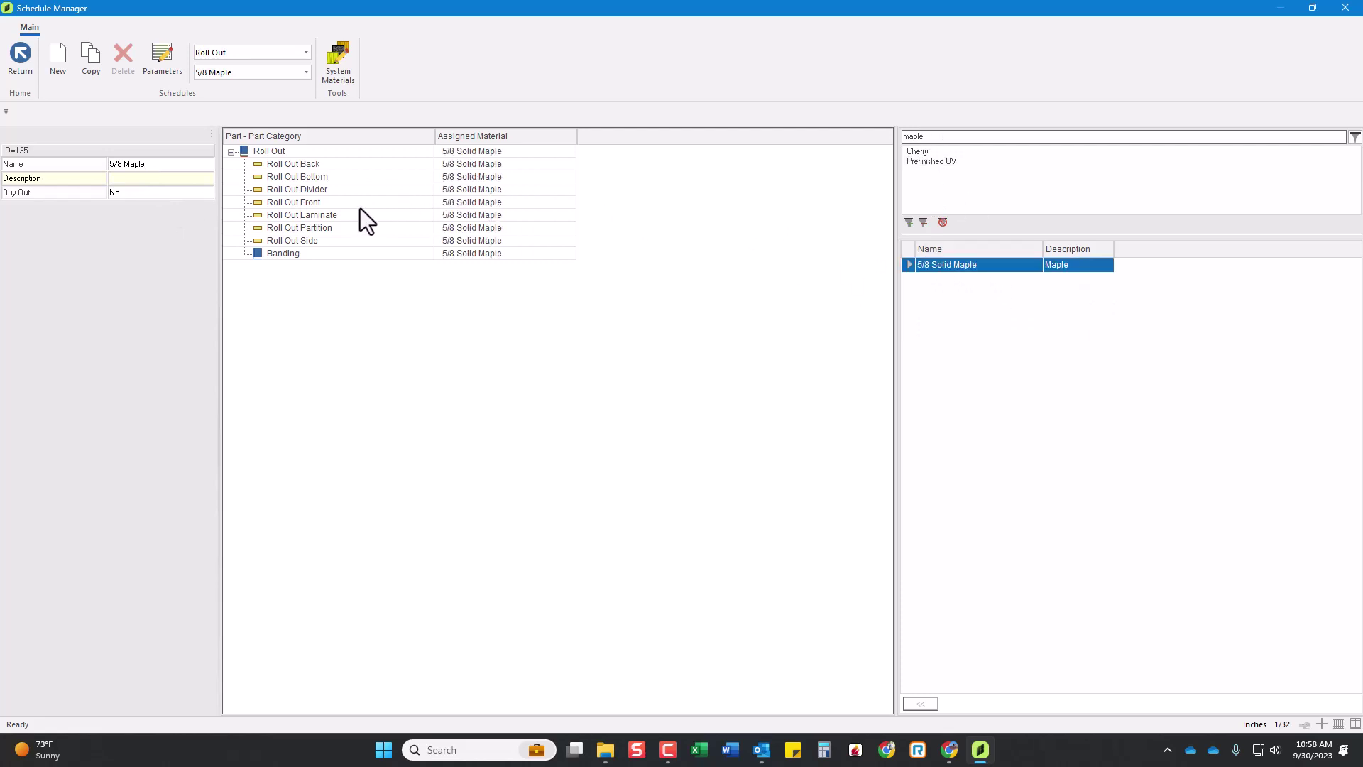
{"action": "left_click", "coordinate": [454, 177]}
{"action": "left_click", "coordinate": [458, 254]}
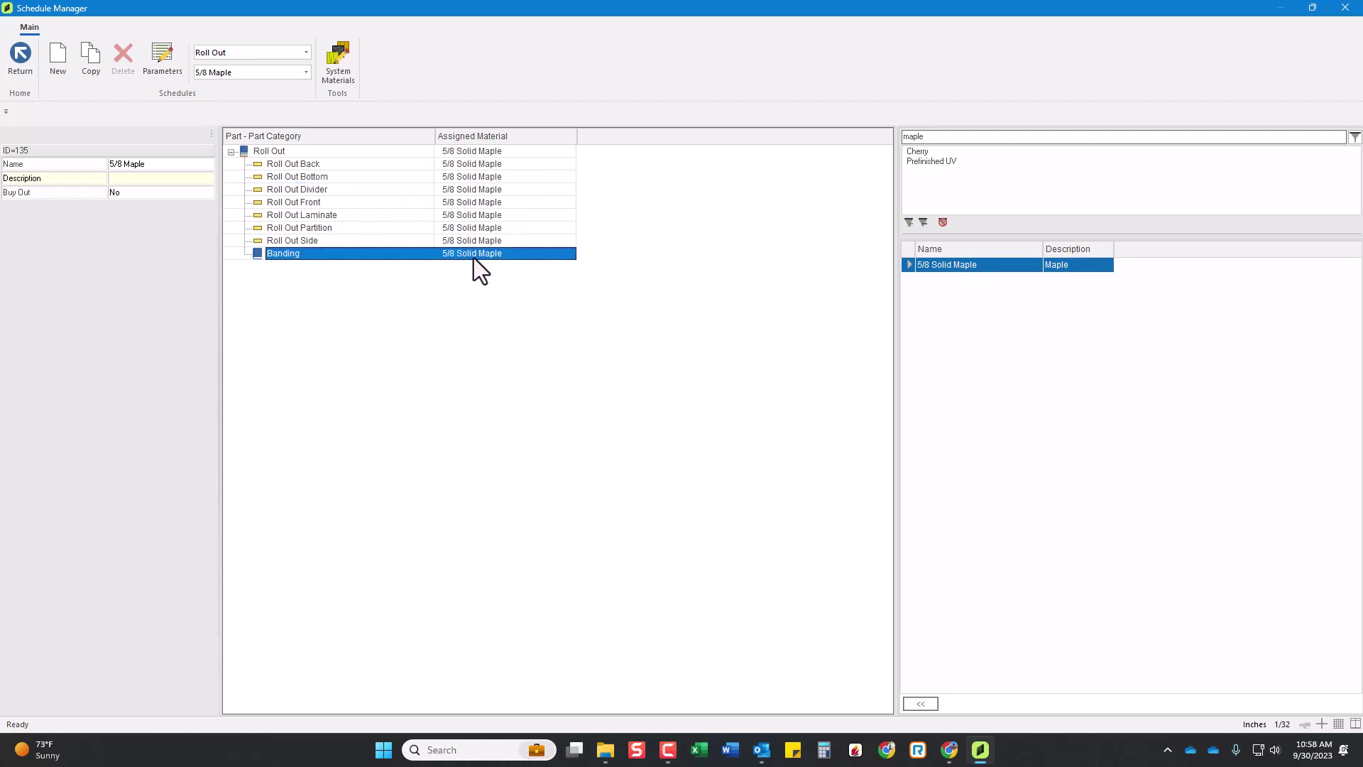
{"action": "right_click", "coordinate": [479, 254]}
{"action": "left_click", "coordinate": [448, 292]}
- Assign 1/4 1s Prefinished UV to Roll Out Bottom
{"action": "left_click", "coordinate": [951, 162]}
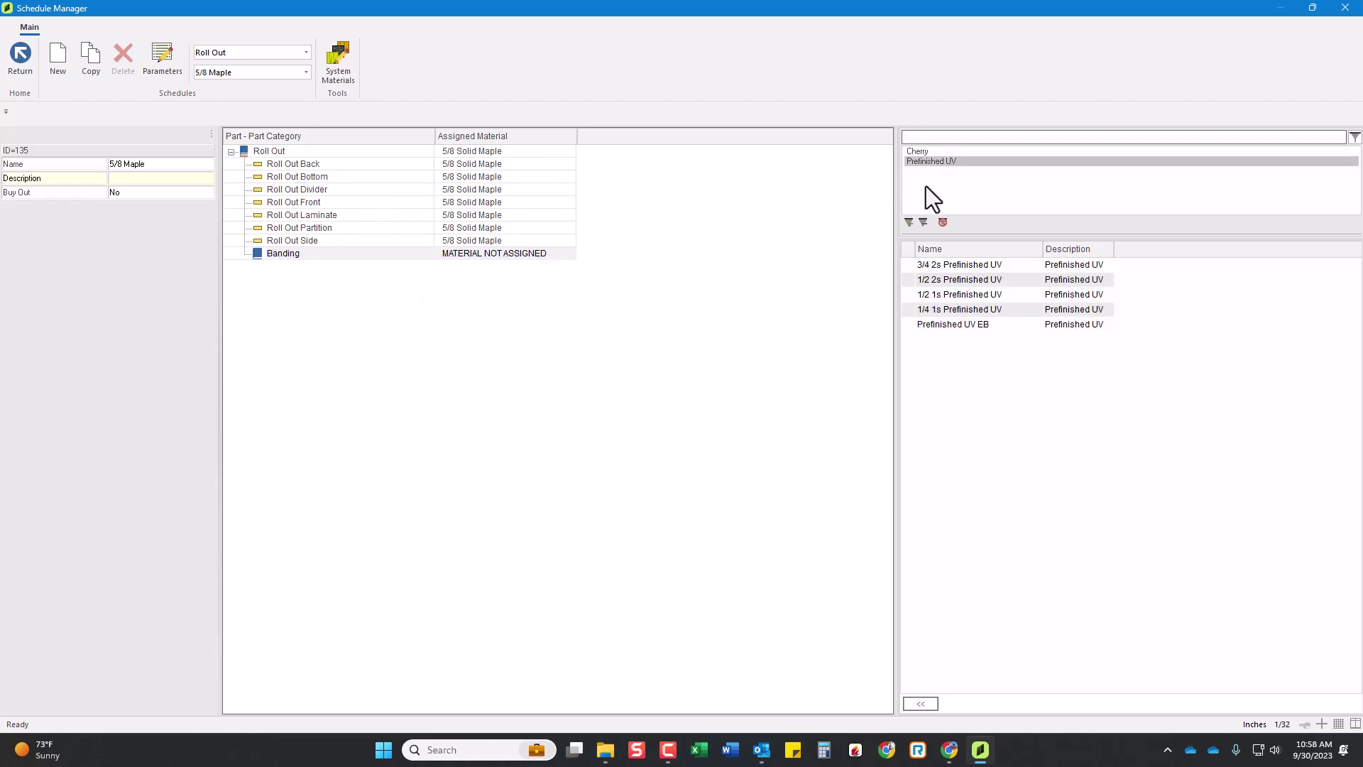
{"action": "left_click_drag", "start_coordinate": [953, 311], "coordinate": [594, 210]}
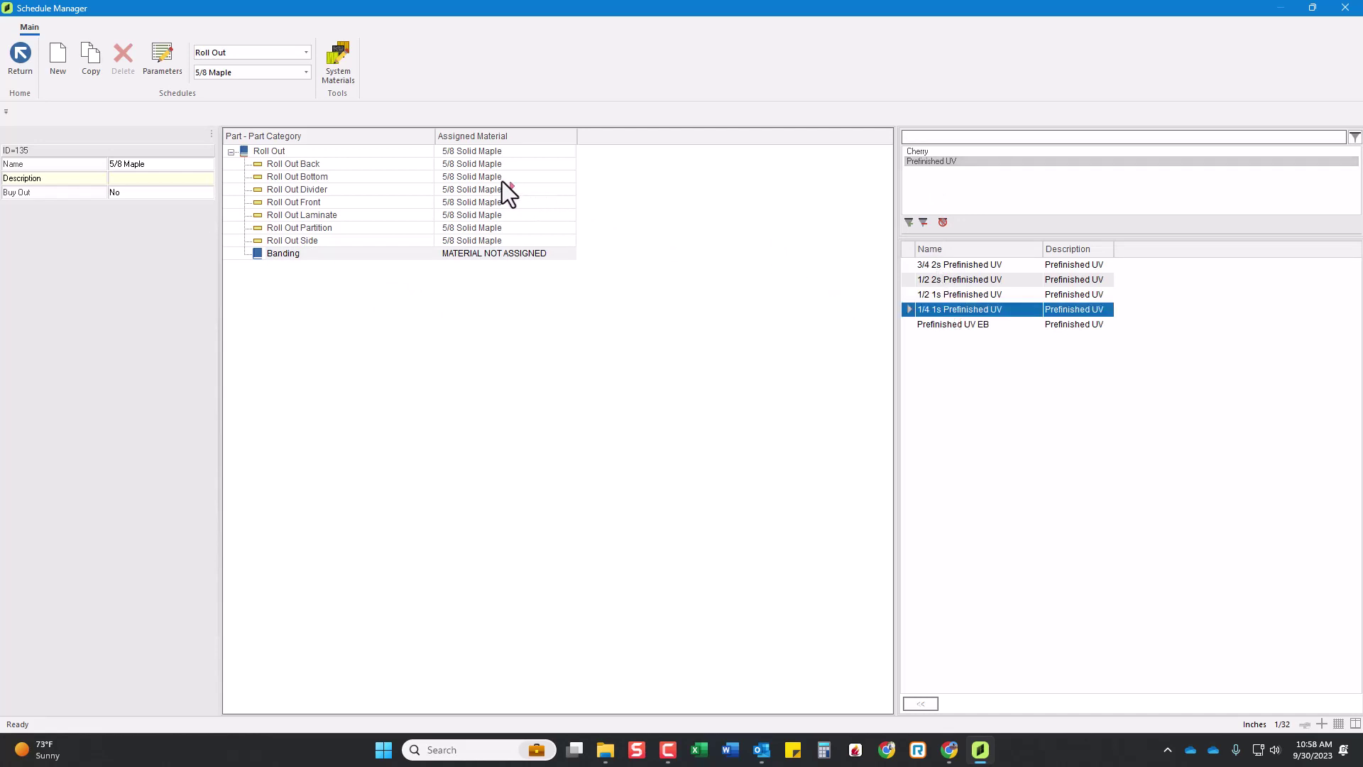
{"action": "left_click", "coordinate": [359, 176]}
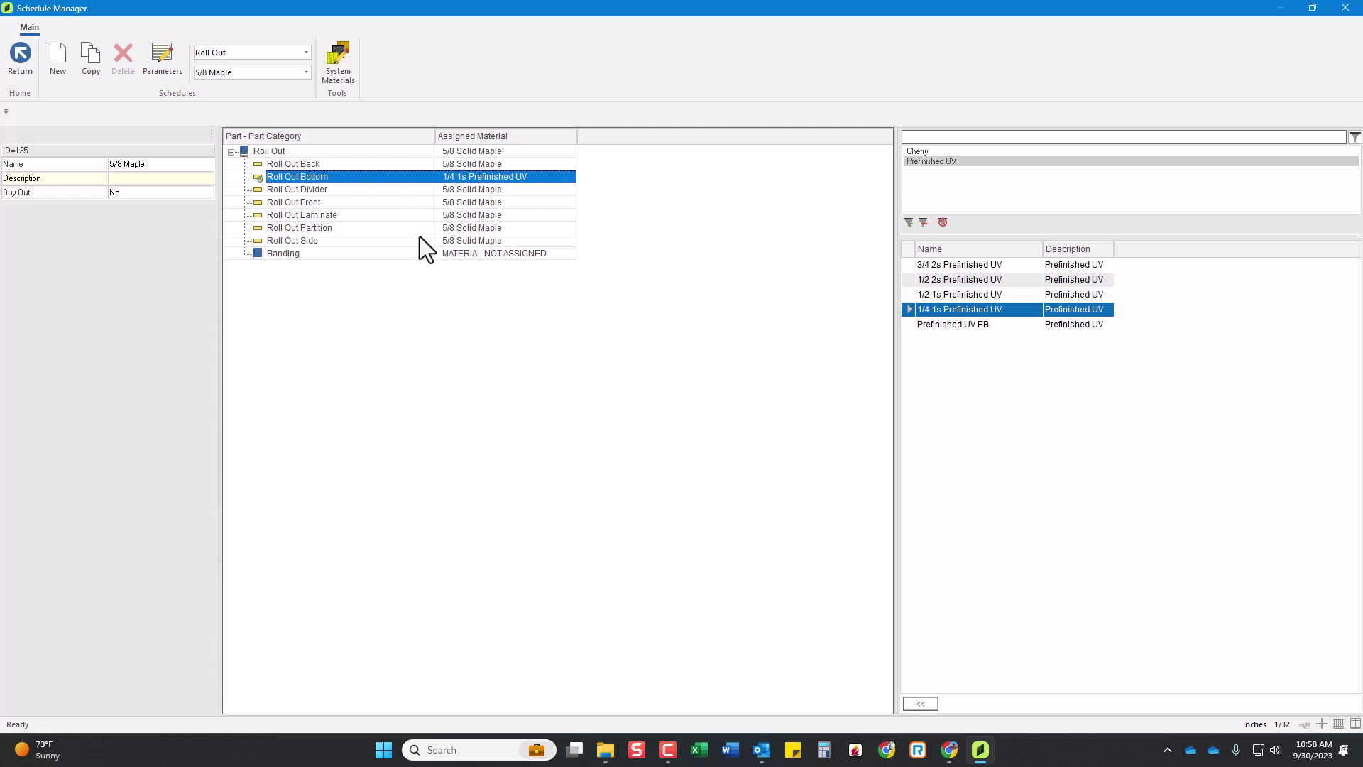
- Remove the assigned material from Roll Out Laminate in the 5/8 Maple schedule
{"action": "left_click", "coordinate": [476, 217]}
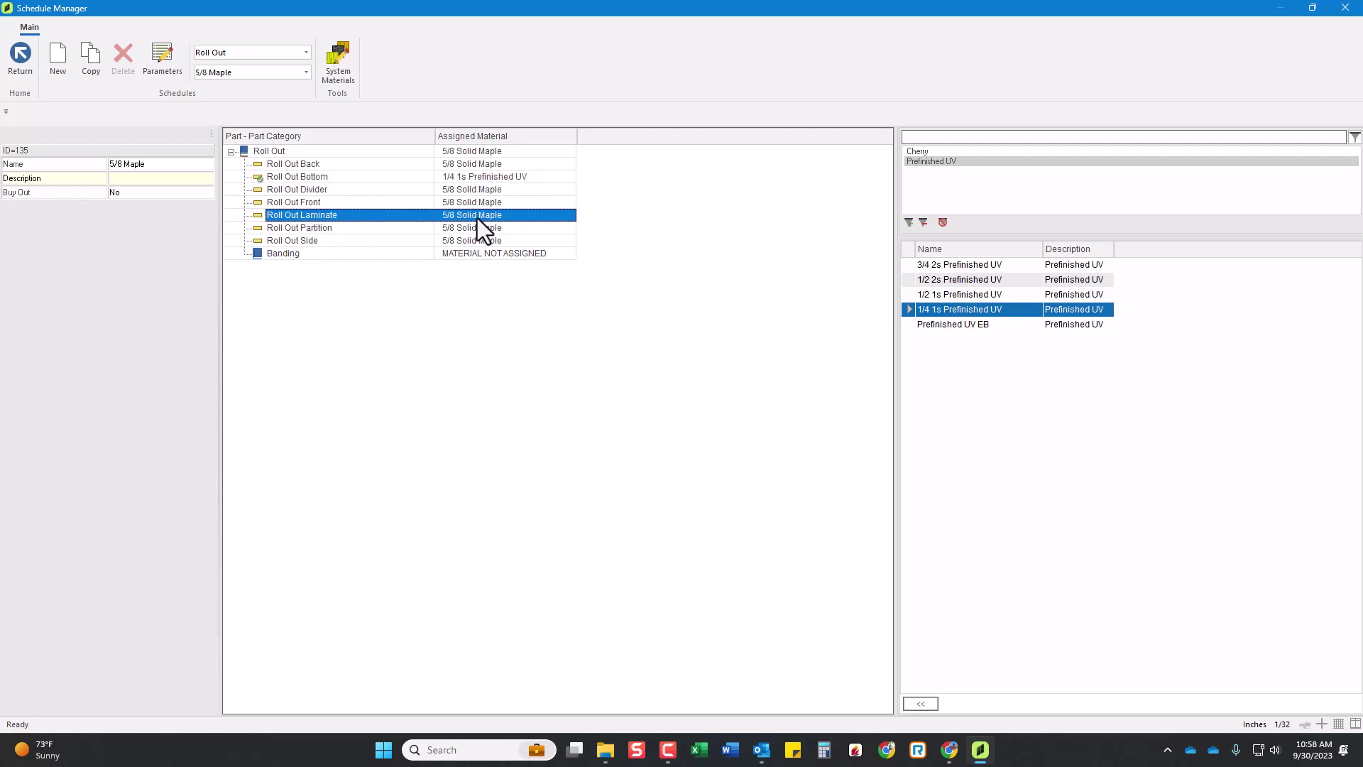
{"action": "right_click", "coordinate": [478, 215]}
{"action": "left_click", "coordinate": [448, 255]}
{"action": "left_click", "coordinate": [446, 240]}
{"action": "left_click", "coordinate": [465, 227]}
{"action": "left_click", "coordinate": [474, 203]}
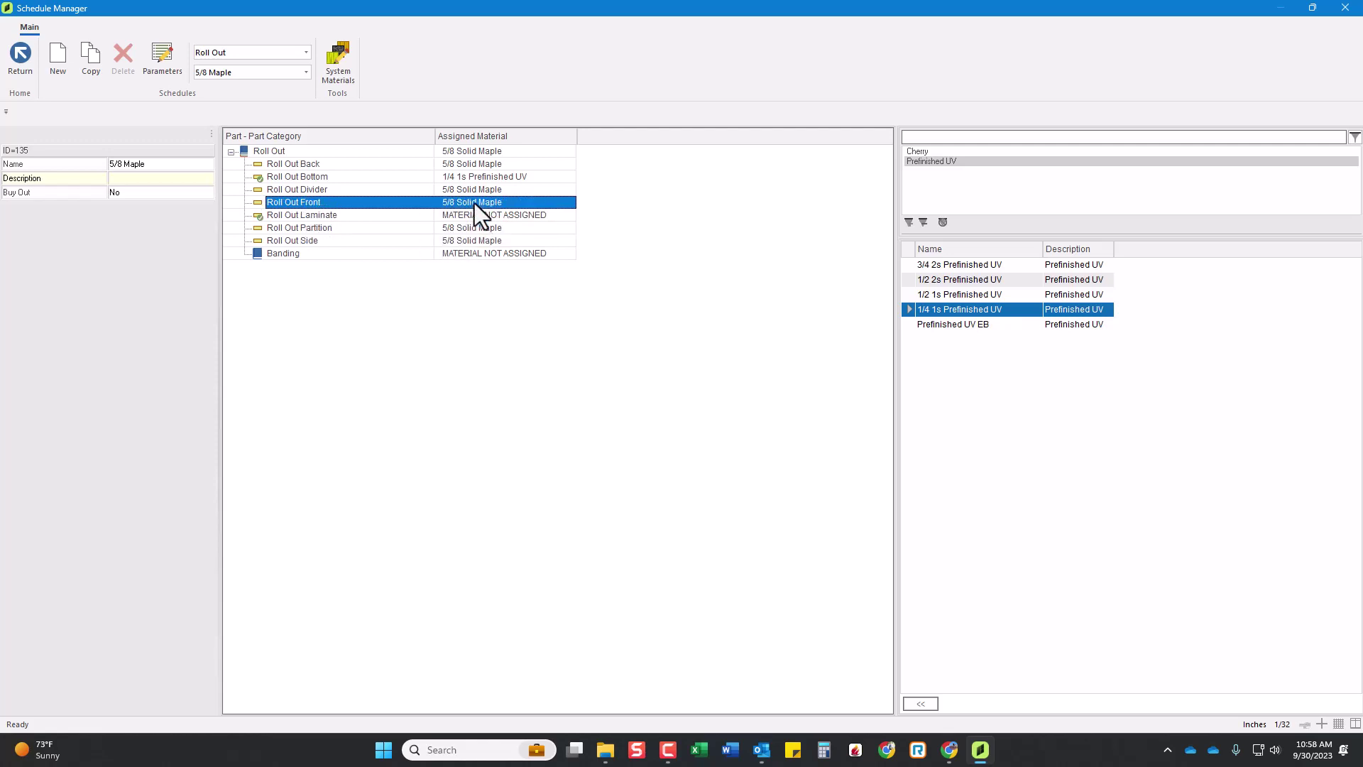
- Copy the 5/8 Maple roll out schedule, name the copy 3/4 Prefinished UV and clear its description
{"action": "left_click", "coordinate": [88, 66]}
{"action": "left_click", "coordinate": [144, 165]}
{"action": "type", "text": "3/4"}
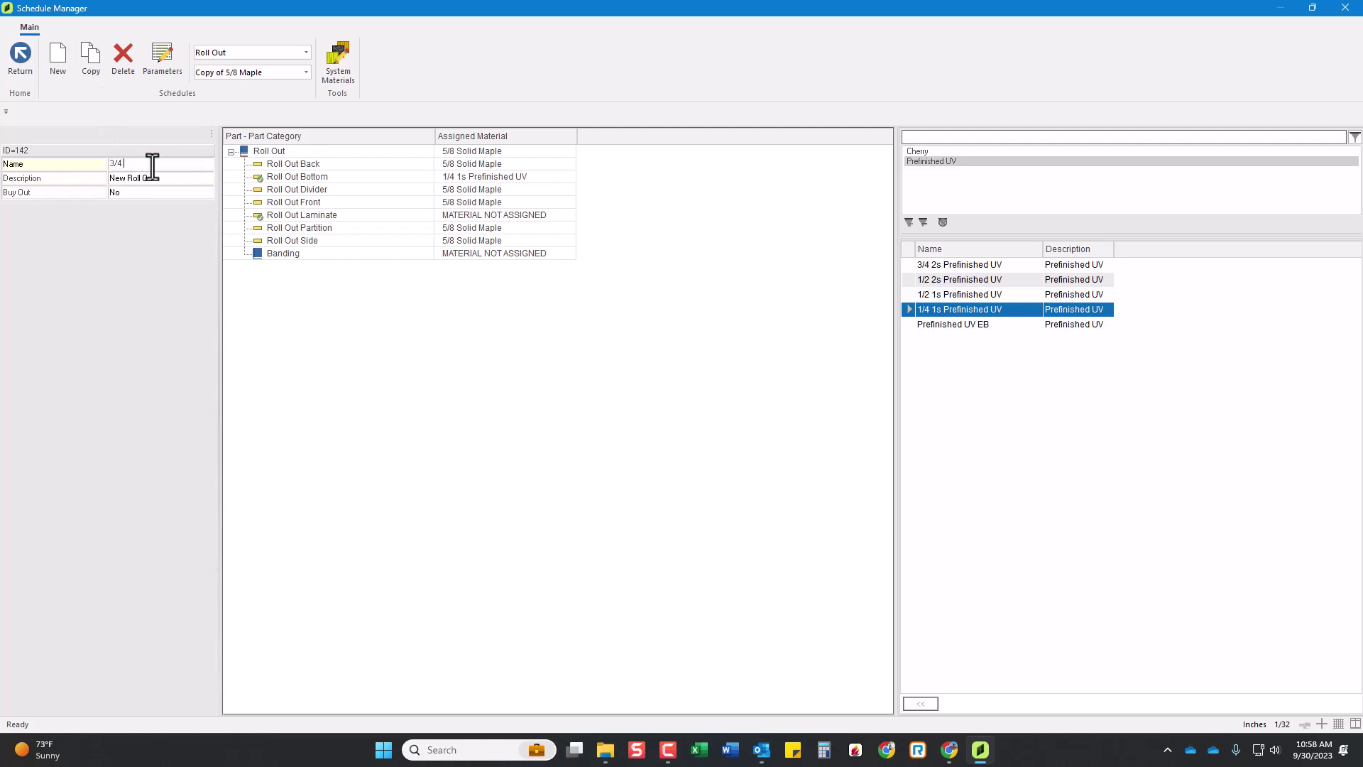
{"action": "type", "text": " Prefinished UV"}
{"action": "key", "text": "Tab"}
{"action": "key", "text": "BackSpace"}
- Assign 3/4 2s Prefinished UV to the whole Roll Out and Prefinished UV EB to its Banding
{"action": "left_click", "coordinate": [941, 265]}
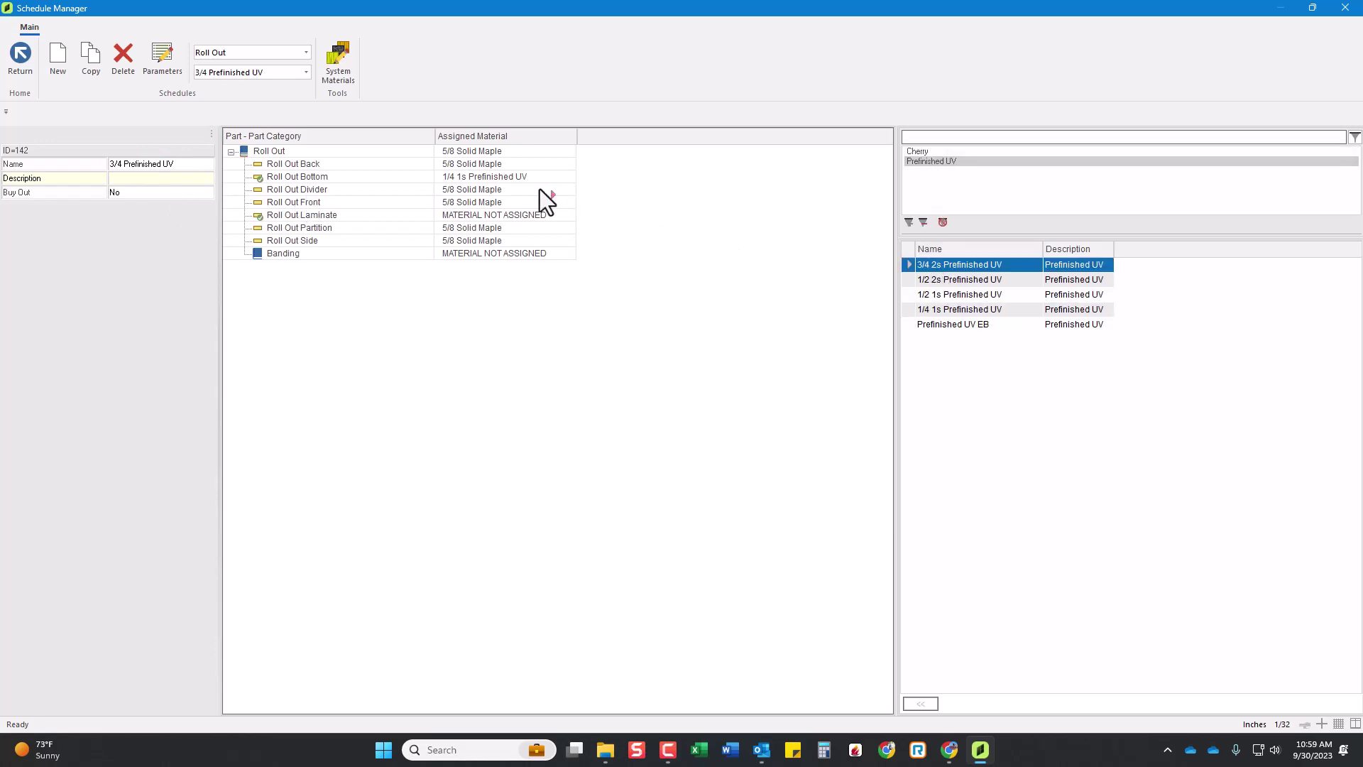
{"action": "left_click", "coordinate": [496, 152]}
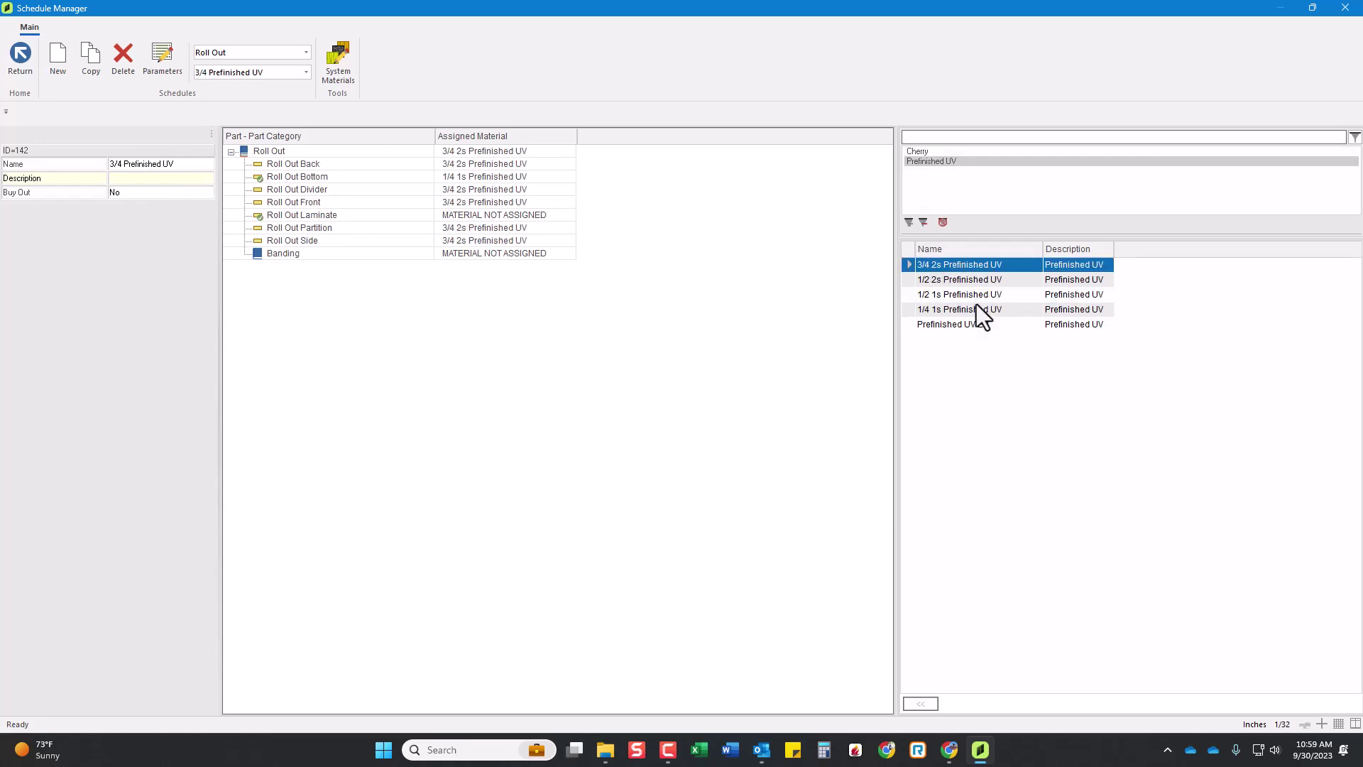
{"action": "left_click", "coordinate": [945, 325]}
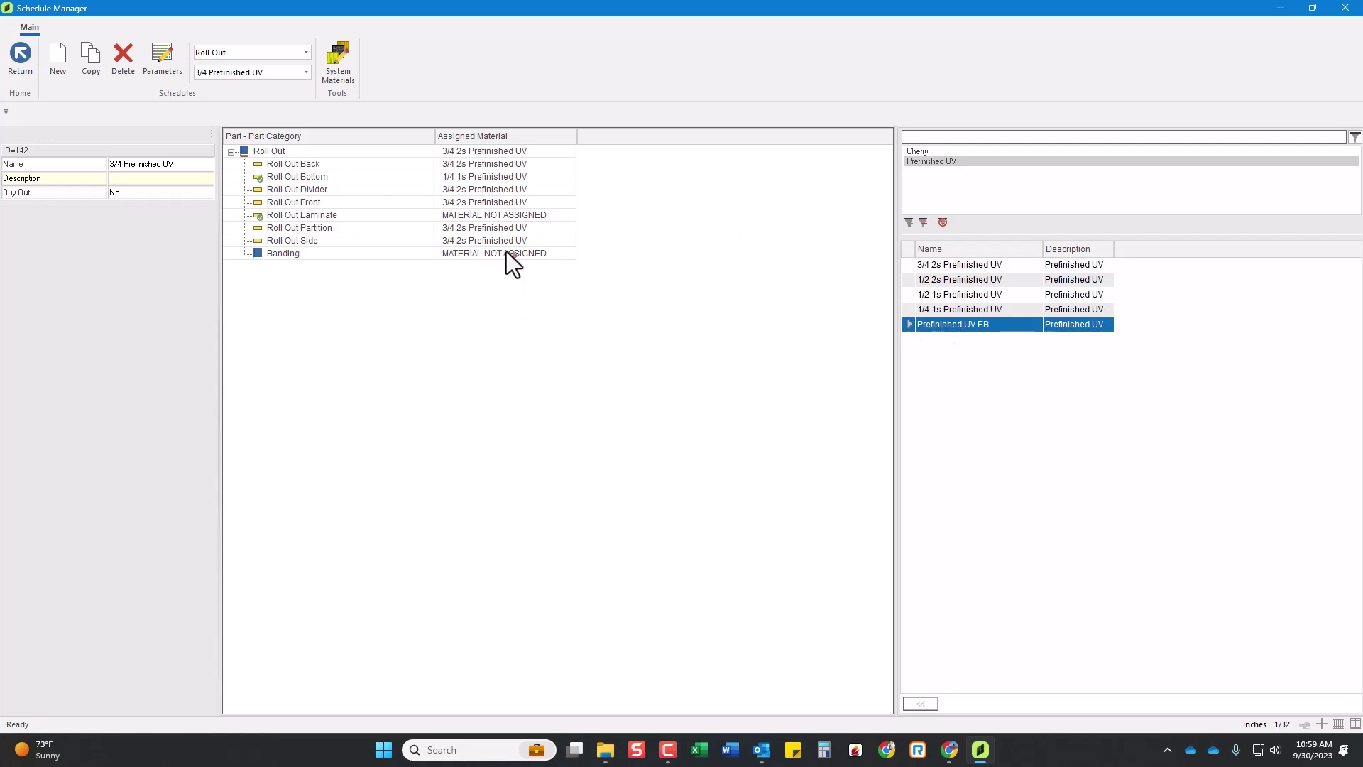